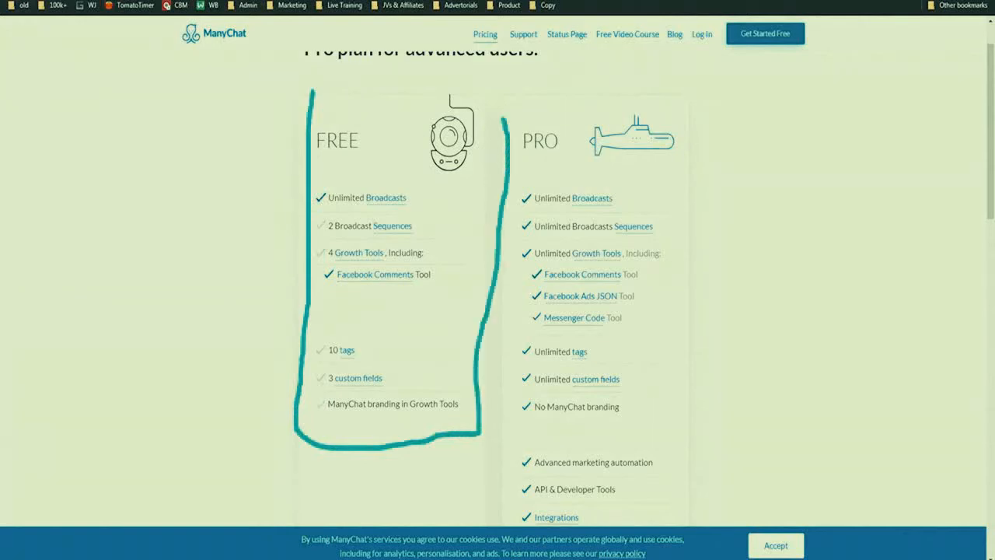
Compare the Free and Pro plan features on the ManyChat pricing page, and look through the homepage's bot platform sections.
{"action": "mouse_move", "coordinate": [213, 232]}
{"action": "left_mouse_down"}
{"action": "mouse_move", "coordinate": [295, 211]}
{"action": "mouse_move", "coordinate": [304, 242]}
{"action": "mouse_move", "coordinate": [305, 233]}
{"action": "left_mouse_up"}
{"action": "mouse_move", "coordinate": [232, 304]}
{"action": "left_mouse_down"}
{"action": "mouse_move", "coordinate": [314, 262]}
{"action": "mouse_move", "coordinate": [304, 300]}
{"action": "left_mouse_up"}
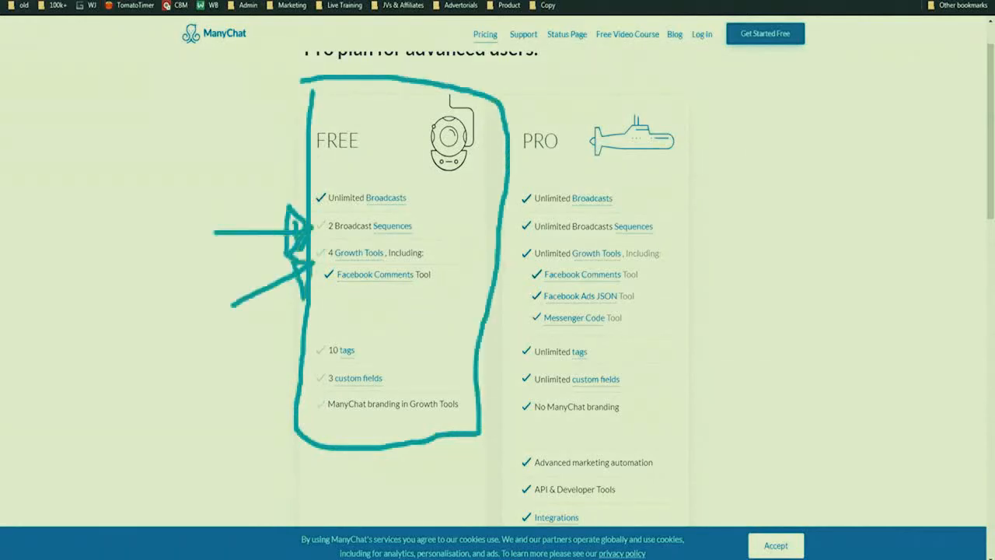
{"action": "mouse_move", "coordinate": [241, 359]}
{"action": "left_mouse_down"}
{"action": "mouse_move", "coordinate": [370, 292]}
{"action": "mouse_move", "coordinate": [352, 314]}
{"action": "mouse_move", "coordinate": [348, 295]}
{"action": "left_mouse_up"}
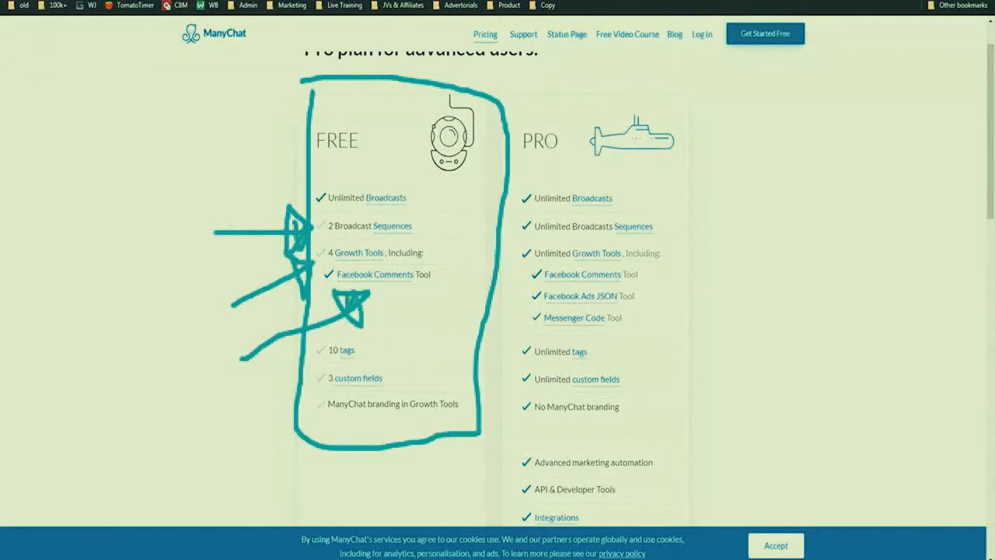
{"action": "mouse_move", "coordinate": [368, 334]}
{"action": "left_mouse_down"}
{"action": "mouse_move", "coordinate": [309, 356]}
{"action": "mouse_move", "coordinate": [239, 353]}
{"action": "left_mouse_up"}
{"action": "key", "text": "Escape"}
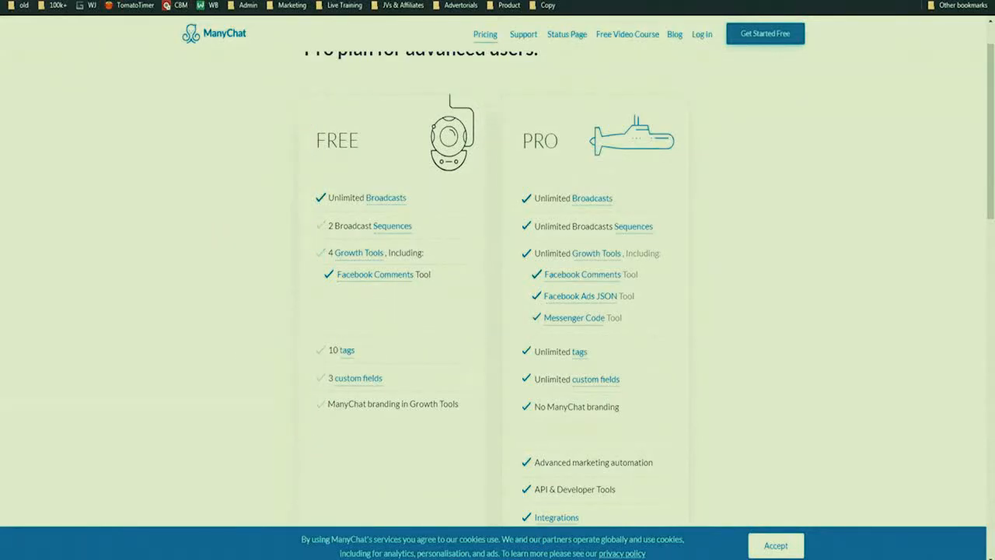
{"action": "scroll", "coordinate": [498, 280], "scroll_direction": "up", "scroll_amount": 1}
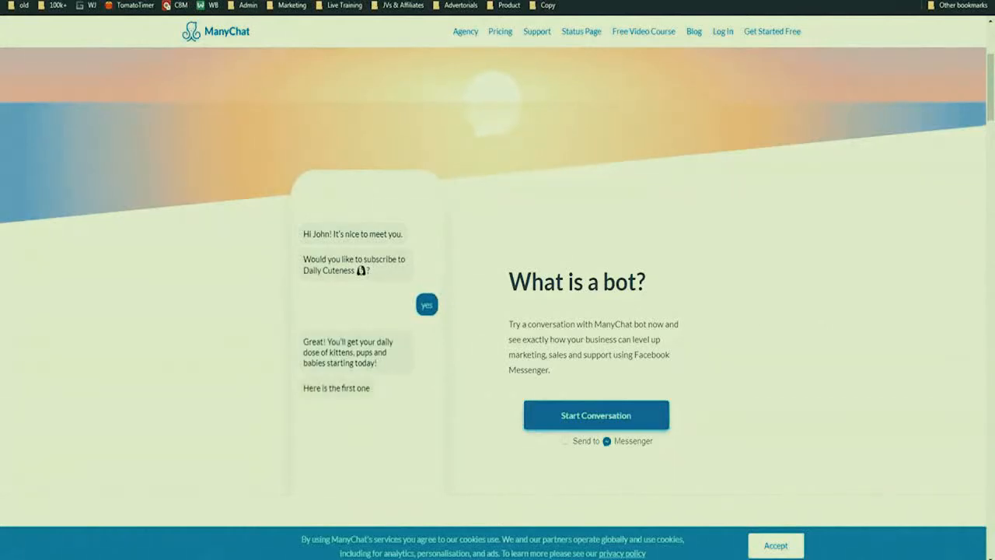
{"action": "scroll", "coordinate": [635, 220], "scroll_direction": "down", "scroll_amount": 5}
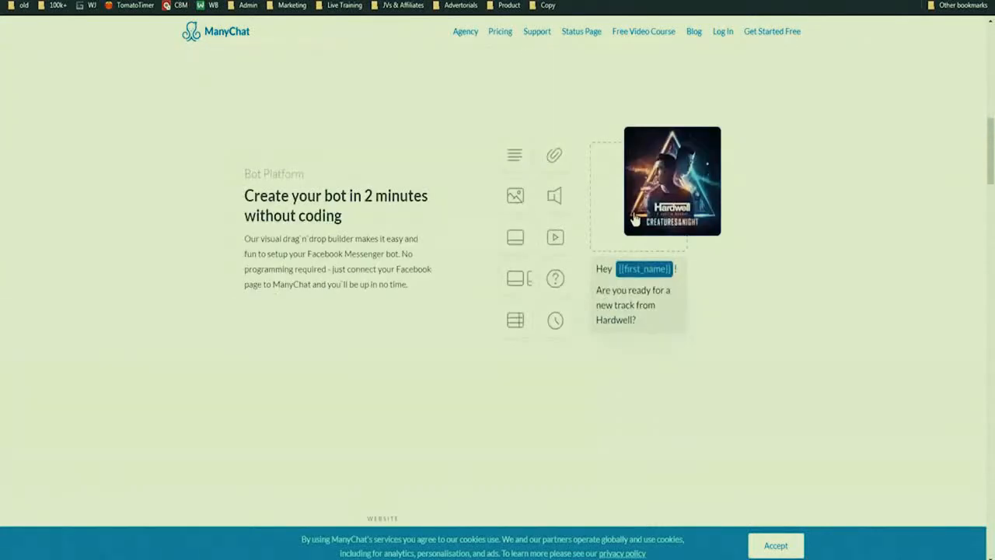
{"action": "scroll", "coordinate": [497, 311], "scroll_direction": "down", "scroll_amount": 10}
{"action": "scroll", "coordinate": [498, 311], "scroll_direction": "up", "scroll_amount": 11}
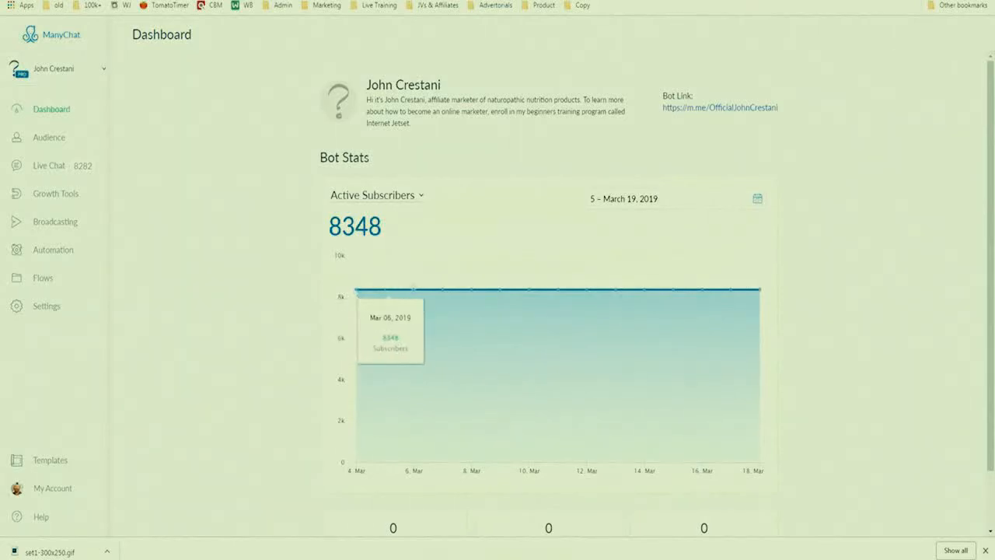
{"action": "mouse_move", "coordinate": [322, 183]}
{"action": "left_mouse_down"}
{"action": "mouse_move", "coordinate": [322, 255]}
{"action": "mouse_move", "coordinate": [419, 255]}
{"action": "mouse_move", "coordinate": [395, 166]}
{"action": "mouse_move", "coordinate": [266, 166]}
{"action": "left_mouse_up"}
{"action": "mouse_move", "coordinate": [182, 205]}
{"action": "left_mouse_down"}
{"action": "mouse_move", "coordinate": [387, 227]}
{"action": "mouse_move", "coordinate": [269, 243]}
{"action": "mouse_move", "coordinate": [264, 219]}
{"action": "left_mouse_up"}
{"action": "key", "text": "Escape"}
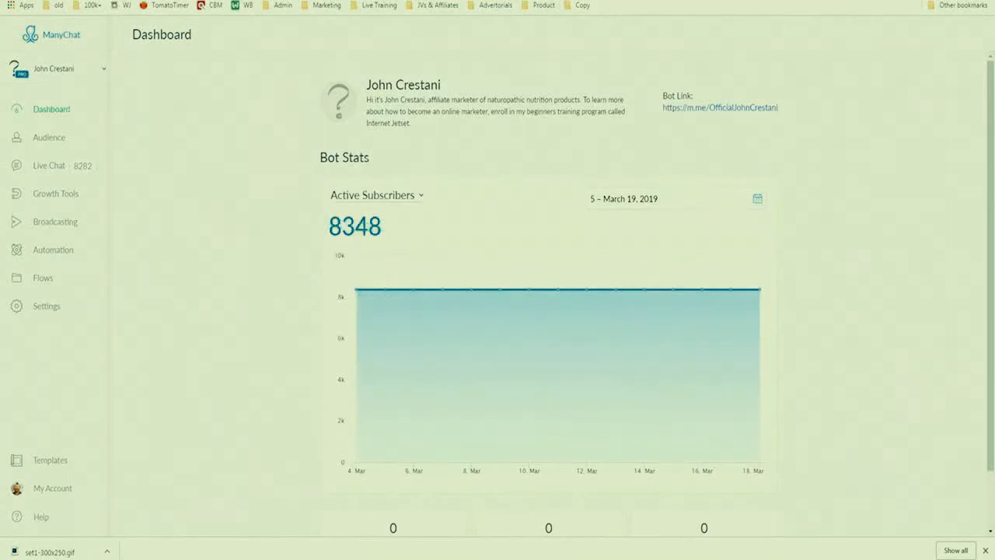
{"action": "mouse_move", "coordinate": [108, 240]}
{"action": "left_mouse_down"}
{"action": "mouse_move", "coordinate": [3, 232]}
{"action": "mouse_move", "coordinate": [9, 260]}
{"action": "mouse_move", "coordinate": [113, 252]}
{"action": "left_mouse_up"}
{"action": "key", "text": "Escape"}
{"action": "mouse_move", "coordinate": [192, 199]}
{"action": "left_mouse_down"}
{"action": "mouse_move", "coordinate": [82, 240]}
{"action": "mouse_move", "coordinate": [98, 270]}
{"action": "mouse_move", "coordinate": [85, 239]}
{"action": "left_mouse_up"}
{"action": "key", "text": "Escape"}
Open the Welcome Message from the bot's Automation section.
{"action": "left_click", "coordinate": [54, 250]}
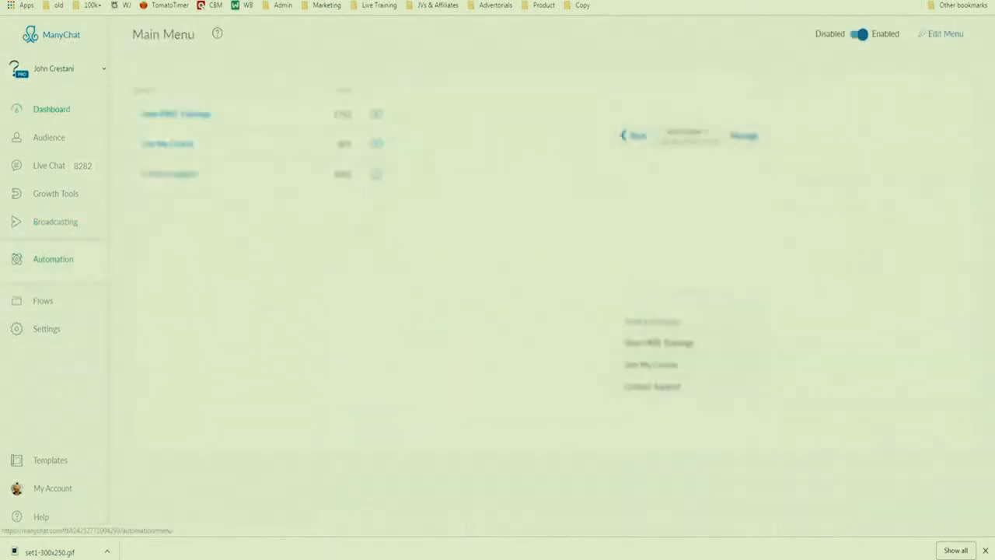
{"action": "mouse_move", "coordinate": [121, 67]}
{"action": "left_mouse_down"}
{"action": "mouse_move", "coordinate": [117, 193]}
{"action": "mouse_move", "coordinate": [214, 216]}
{"action": "mouse_move", "coordinate": [120, 58]}
{"action": "left_mouse_up"}
{"action": "key", "text": "Escape"}
{"action": "mouse_move", "coordinate": [116, 318]}
{"action": "left_mouse_down"}
{"action": "mouse_move", "coordinate": [7, 314]}
{"action": "mouse_move", "coordinate": [132, 358]}
{"action": "mouse_move", "coordinate": [70, 313]}
{"action": "left_mouse_up"}
{"action": "mouse_move", "coordinate": [237, 271]}
{"action": "left_mouse_down"}
{"action": "mouse_move", "coordinate": [140, 325]}
{"action": "mouse_move", "coordinate": [188, 361]}
{"action": "left_mouse_up"}
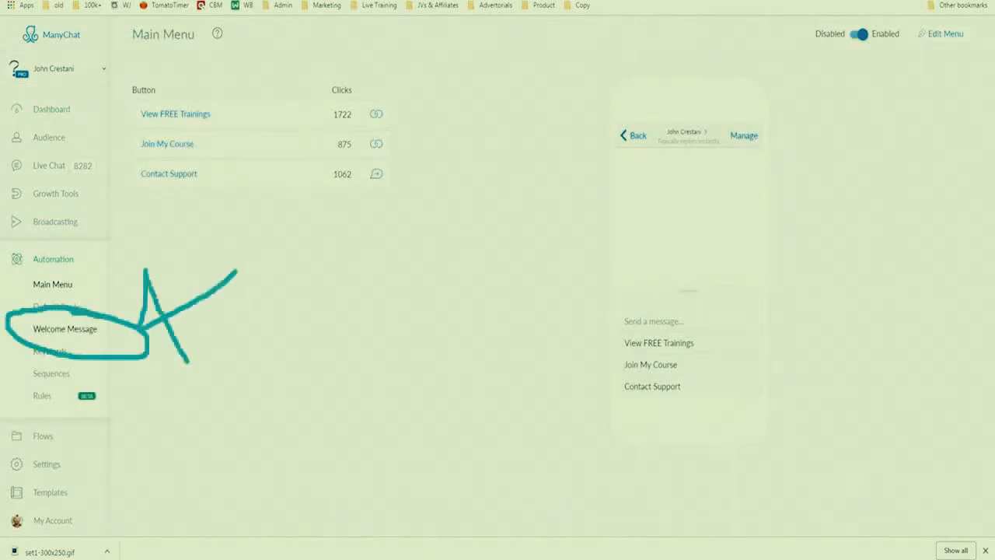
{"action": "left_click_drag", "start_coordinate": [146, 299], "coordinate": [186, 362]}
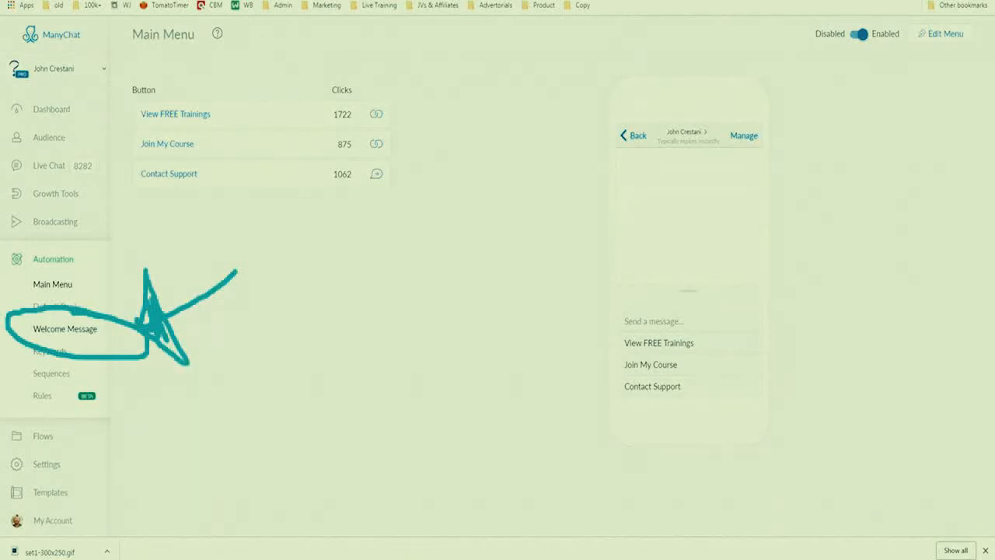
{"action": "key", "text": "Escape"}
{"action": "left_click", "coordinate": [65, 329]}
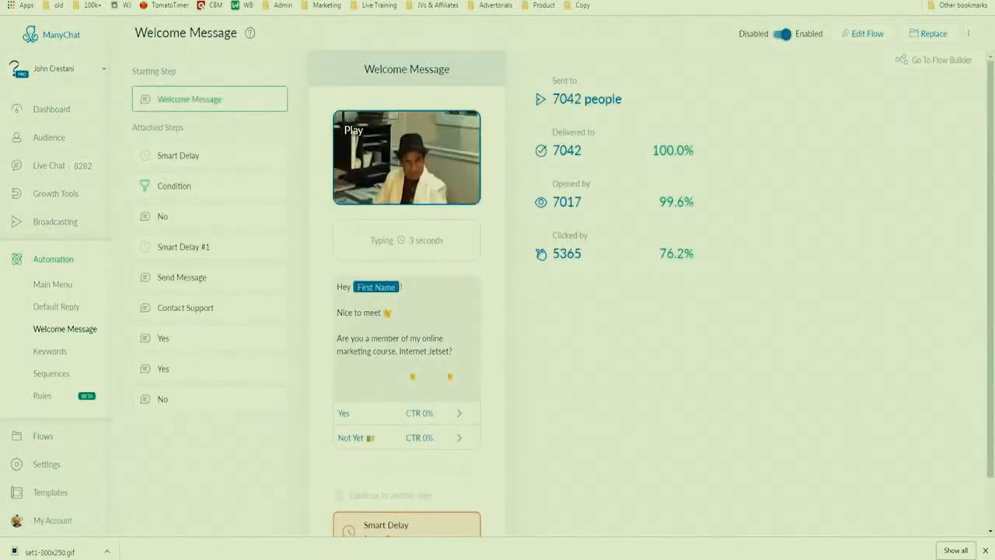
Review the welcome message content and open its flow for editing.
{"action": "scroll", "coordinate": [407, 310], "scroll_direction": "down", "scroll_amount": 1}
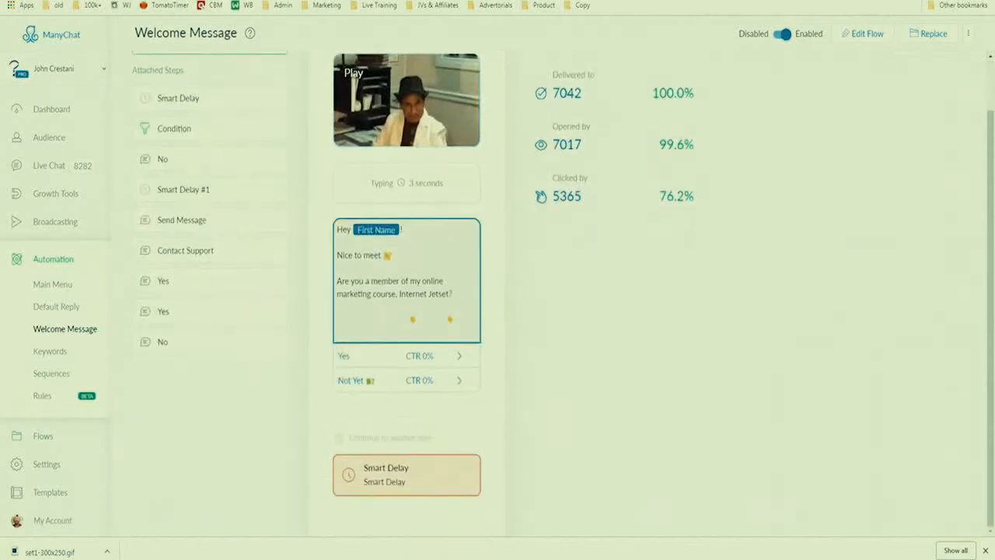
{"action": "scroll", "coordinate": [407, 311], "scroll_direction": "up", "scroll_amount": 1}
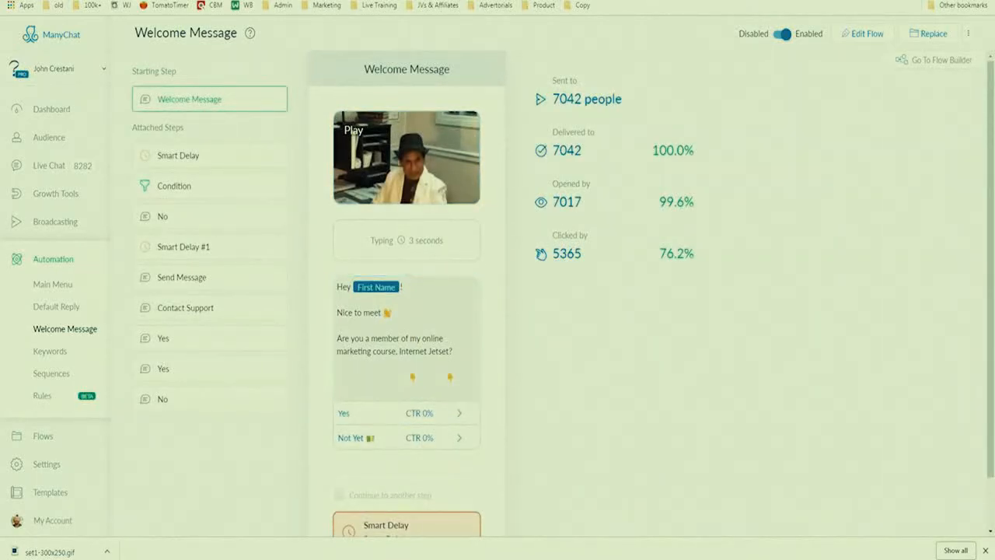
{"action": "left_click", "coordinate": [862, 34]}
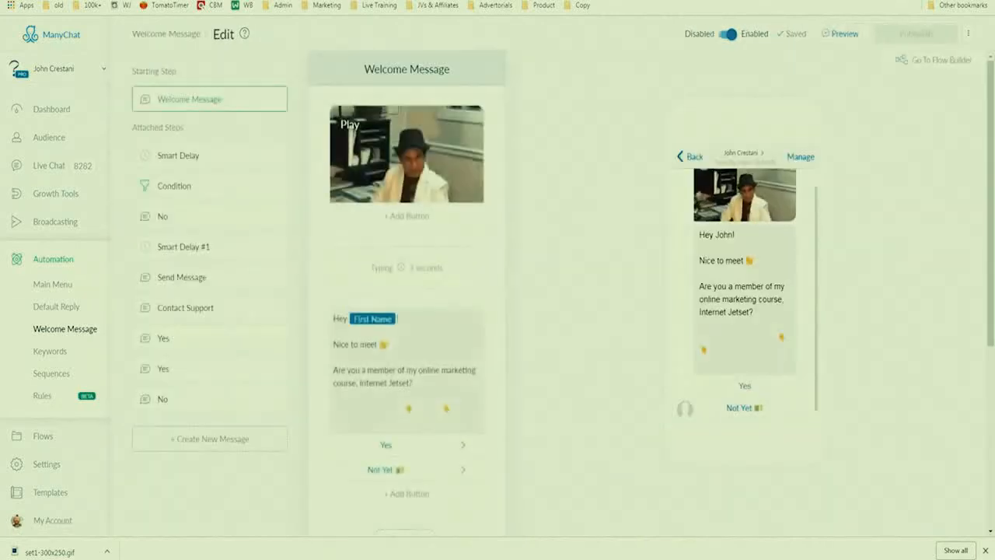
Change the greeting's First Name variable to Last Name in the welcome message text.
{"action": "left_click", "coordinate": [407, 368]}
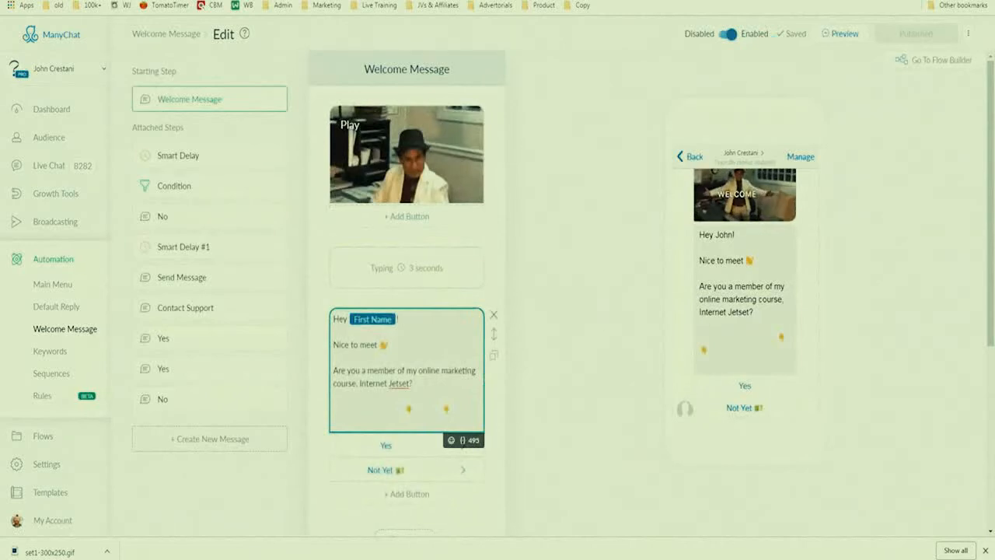
{"action": "left_click", "coordinate": [372, 319]}
{"action": "left_click", "coordinate": [331, 345]}
{"action": "left_click", "coordinate": [375, 319]}
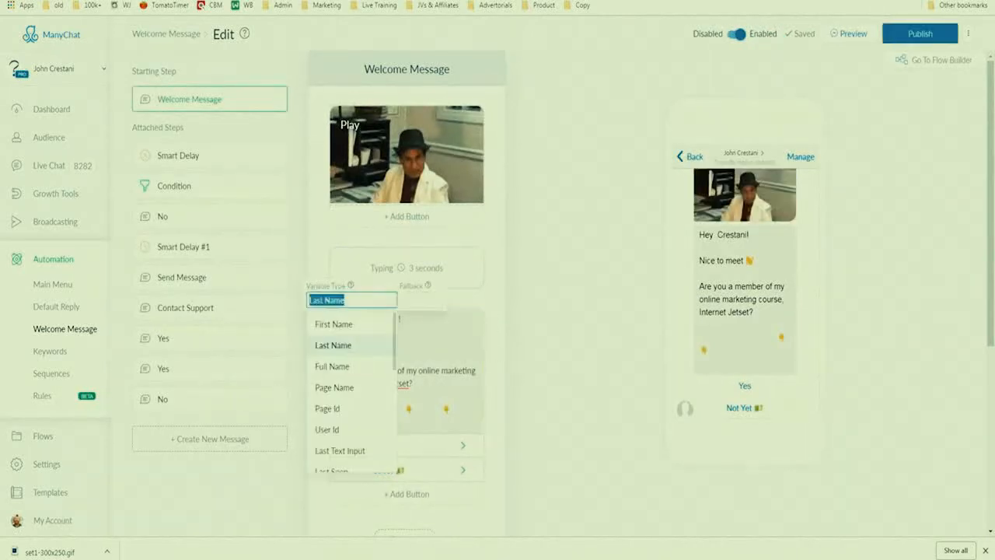
{"action": "left_click", "coordinate": [333, 345]}
Insert a First Name variable after "Hey", ahead of the Last Name variable in the greeting.
{"action": "left_click", "coordinate": [349, 319]}
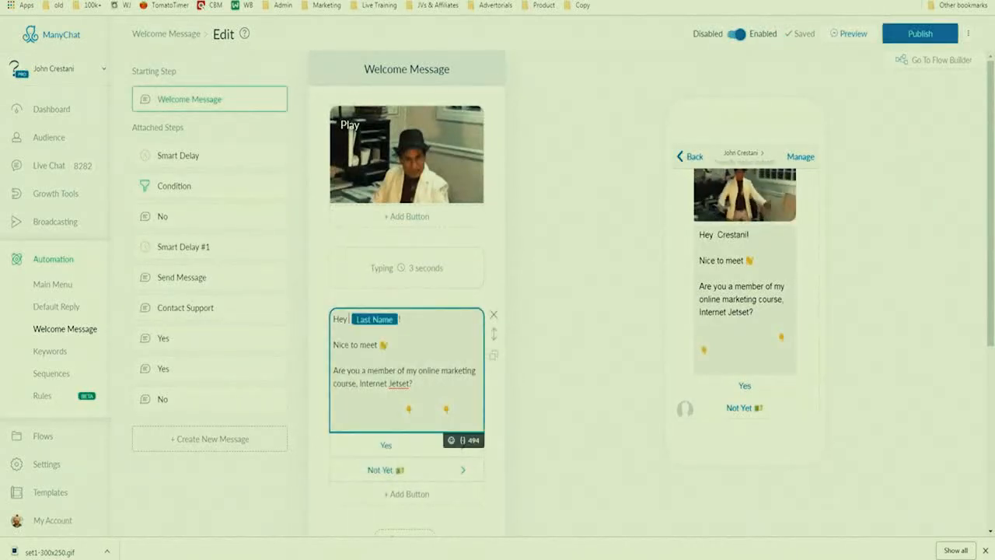
{"action": "left_click", "coordinate": [463, 440]}
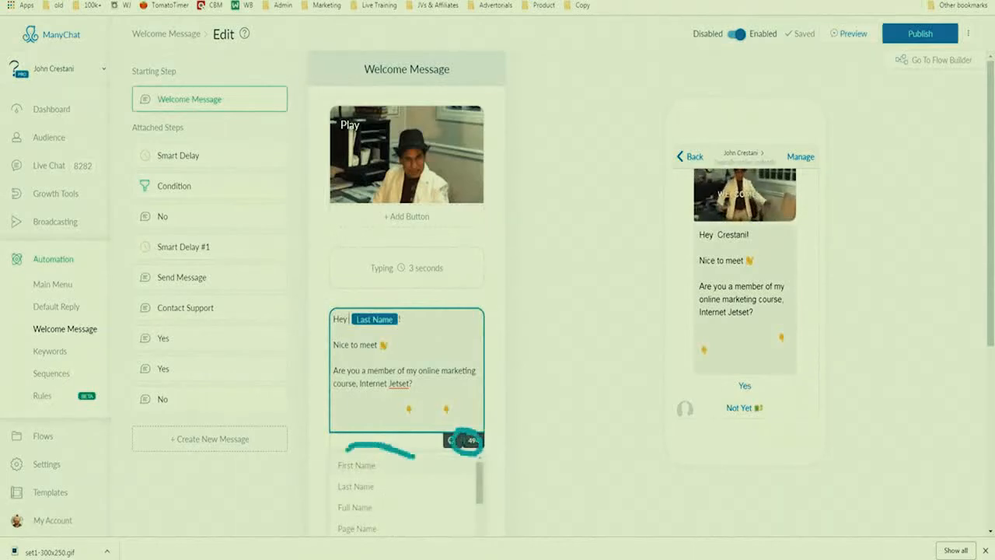
{"action": "left_click", "coordinate": [356, 464]}
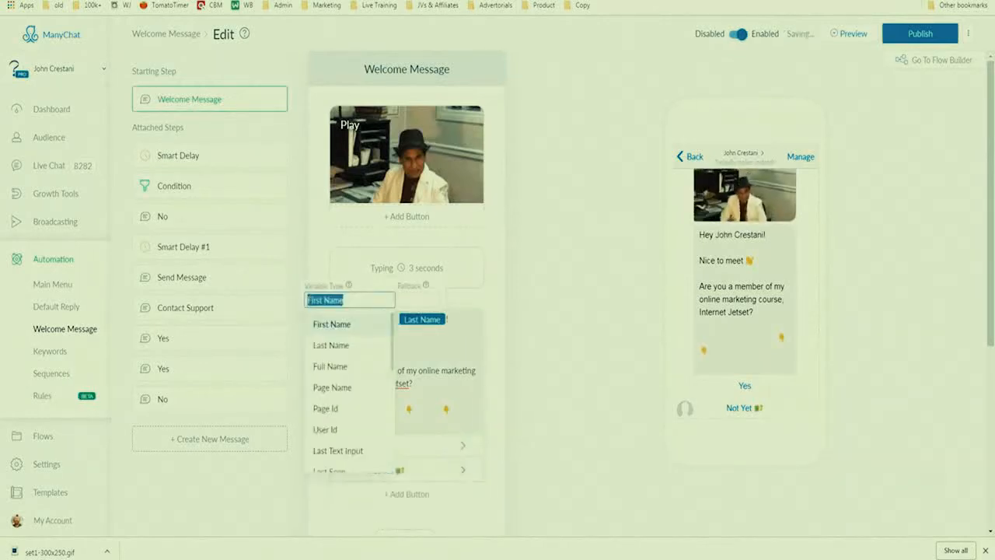
{"action": "left_click", "coordinate": [443, 388]}
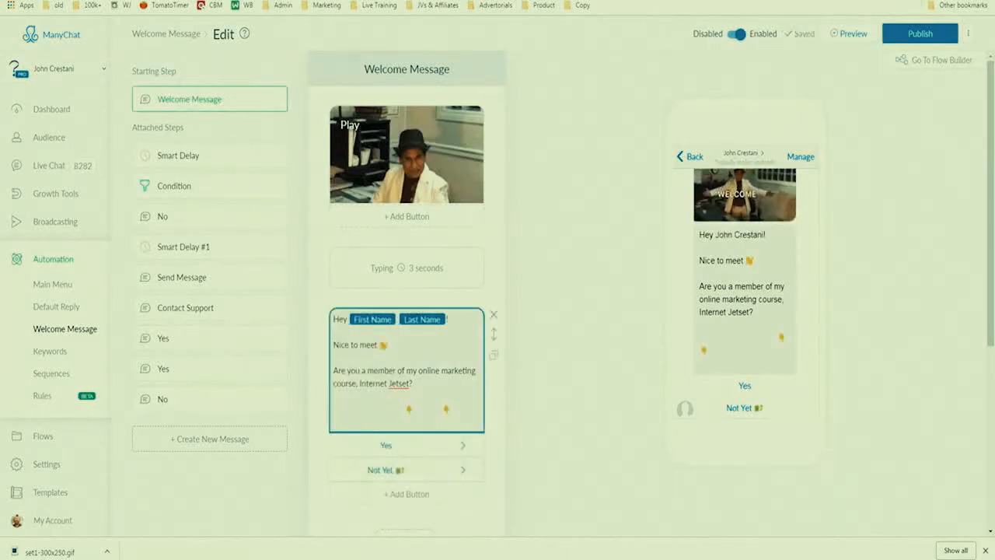
{"action": "left_click", "coordinate": [396, 320]}
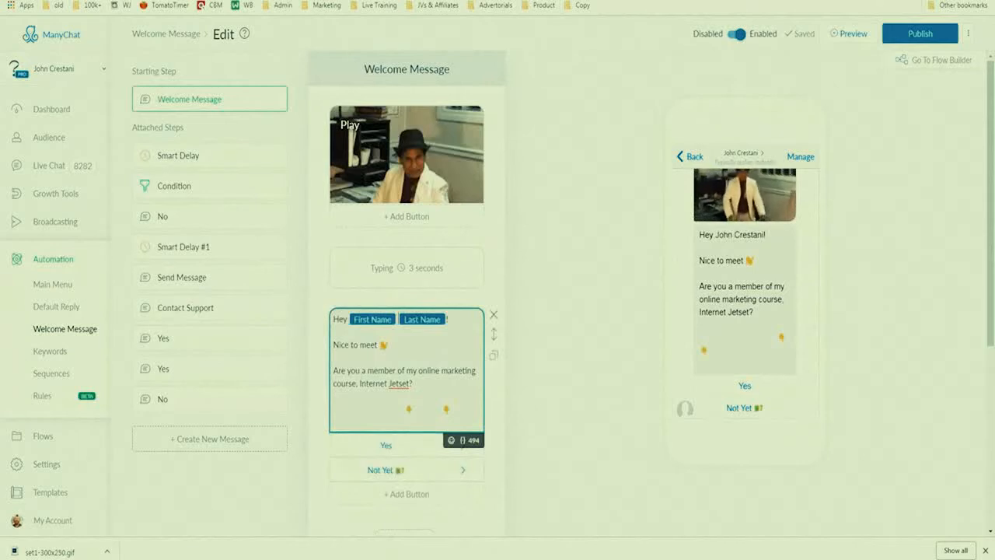
{"action": "key", "text": "BackSpace"}
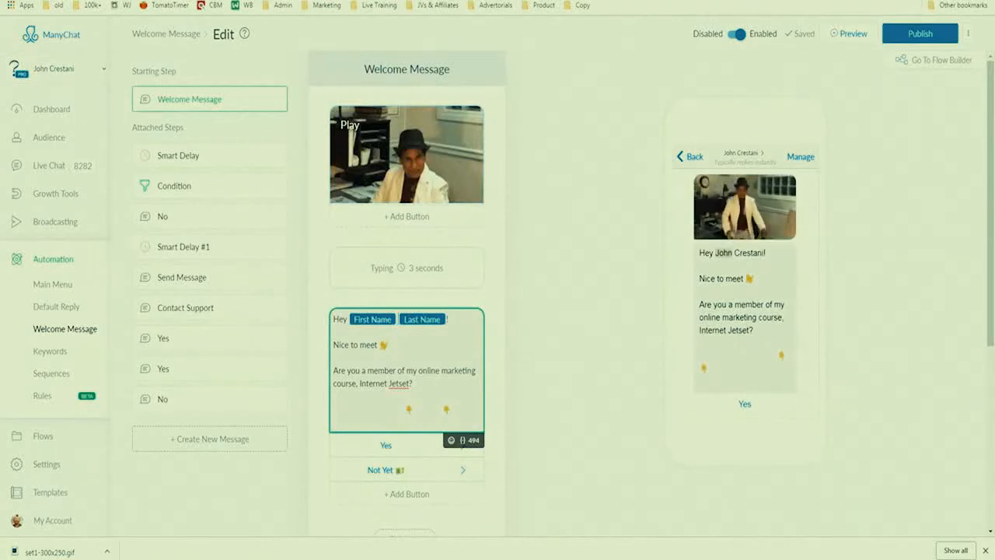
Delete the question "Are you a member of my online marketing course, Internet Jetset?" and its blank lines from the welcome message.
{"action": "left_click_drag", "start_coordinate": [701, 304], "coordinate": [752, 331]}
{"action": "left_click", "coordinate": [752, 330]}
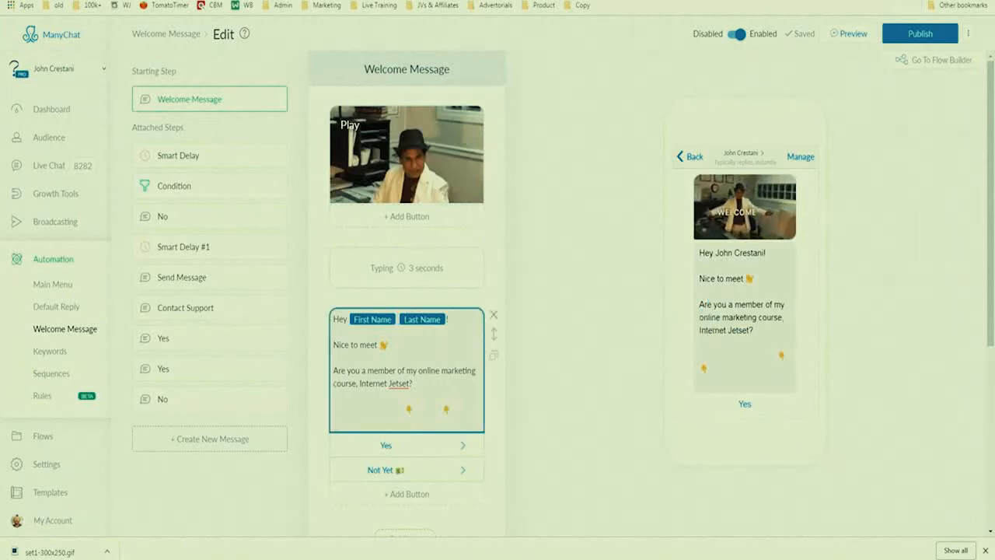
{"action": "left_click_drag", "start_coordinate": [413, 383], "coordinate": [333, 371]}
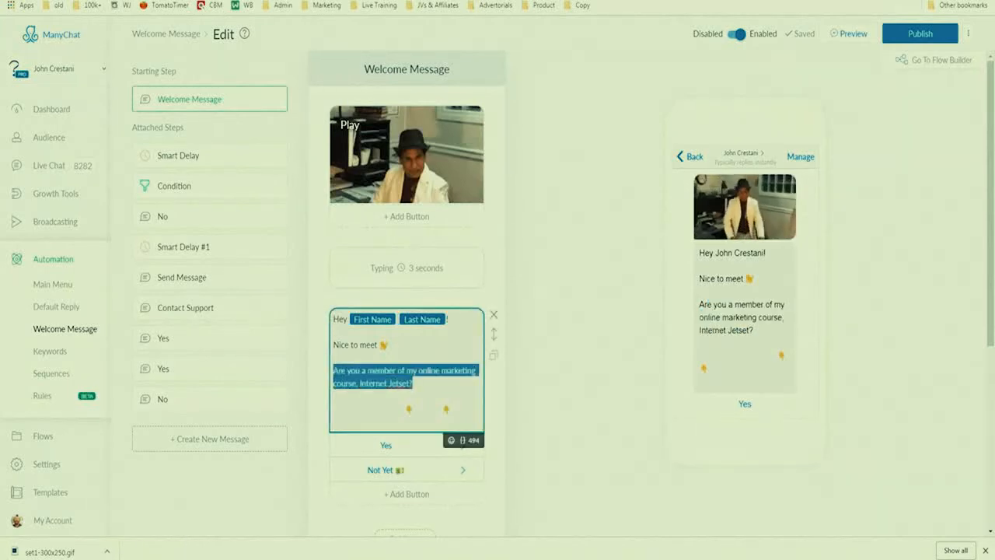
{"action": "key", "text": "BackSpace"}
{"action": "key", "text": "BackSpace"}
{"action": "key", "text": "BackSpace"}
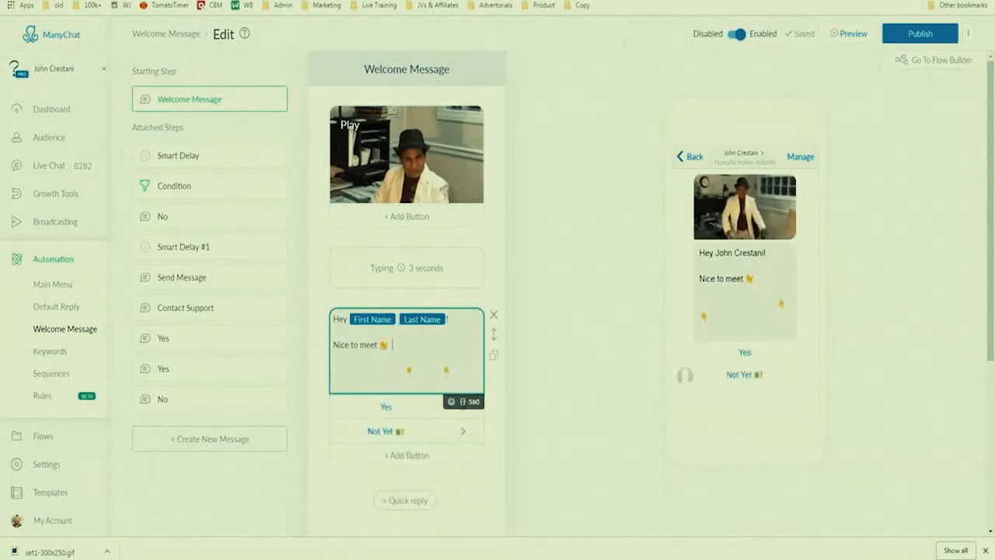
Add another emoji after the waving hand in the "Nice to meet" line.
{"action": "scroll", "coordinate": [406, 296], "scroll_direction": "down", "scroll_amount": 1}
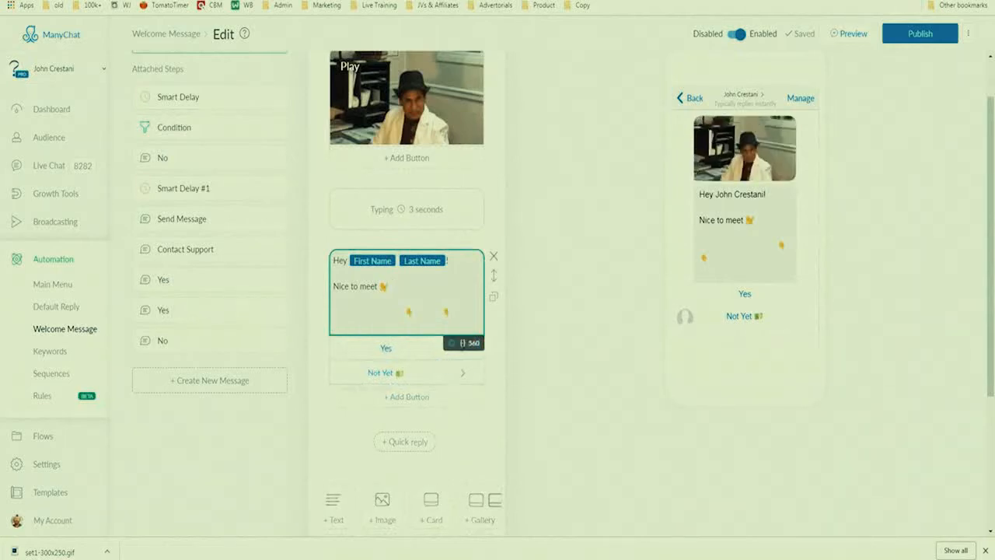
{"action": "left_click", "coordinate": [451, 343]}
{"action": "scroll", "coordinate": [406, 458], "scroll_direction": "down", "scroll_amount": 5}
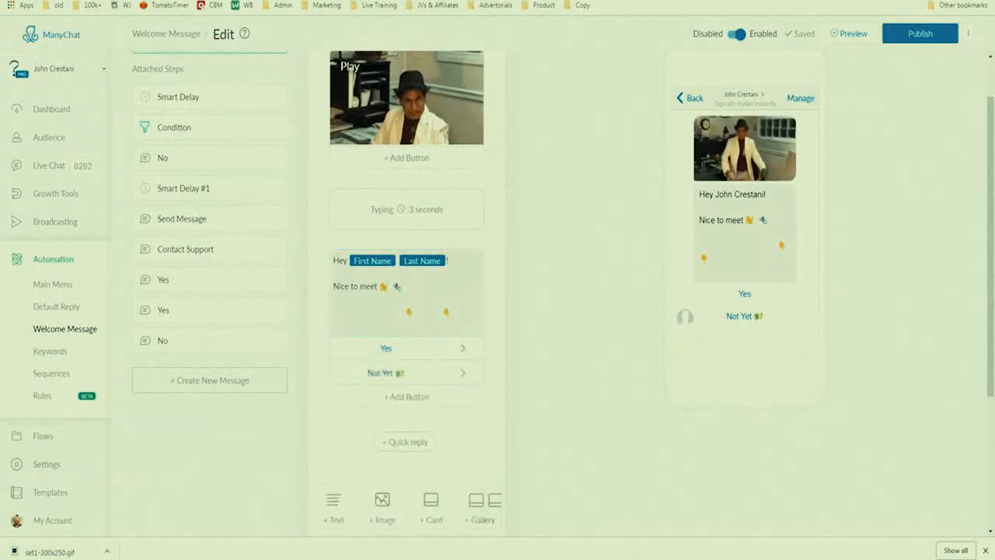
Insert a Locale variable at the end of the "Nice to meet" line.
{"action": "left_click", "coordinate": [404, 286]}
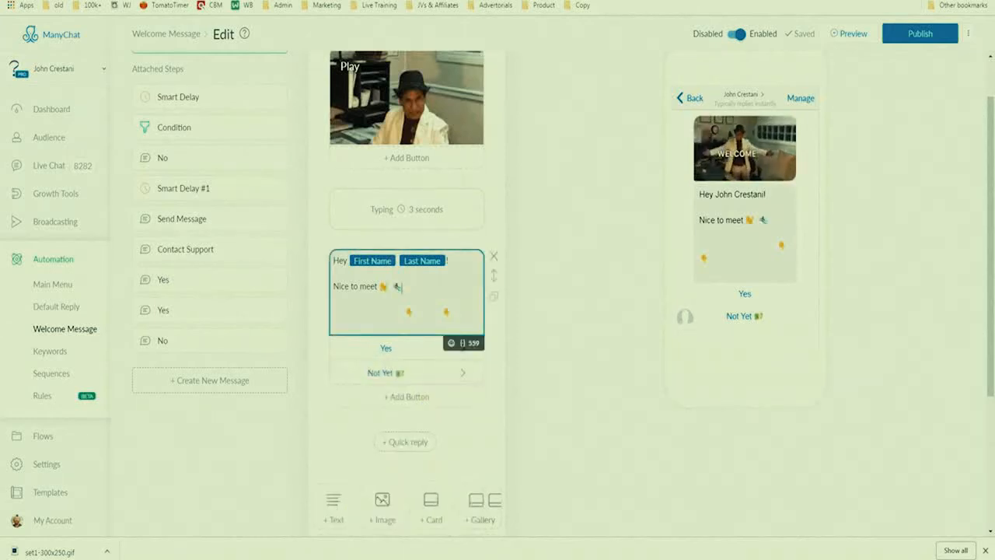
{"action": "left_click", "coordinate": [463, 342]}
{"action": "scroll", "coordinate": [428, 420], "scroll_direction": "down", "scroll_amount": 2}
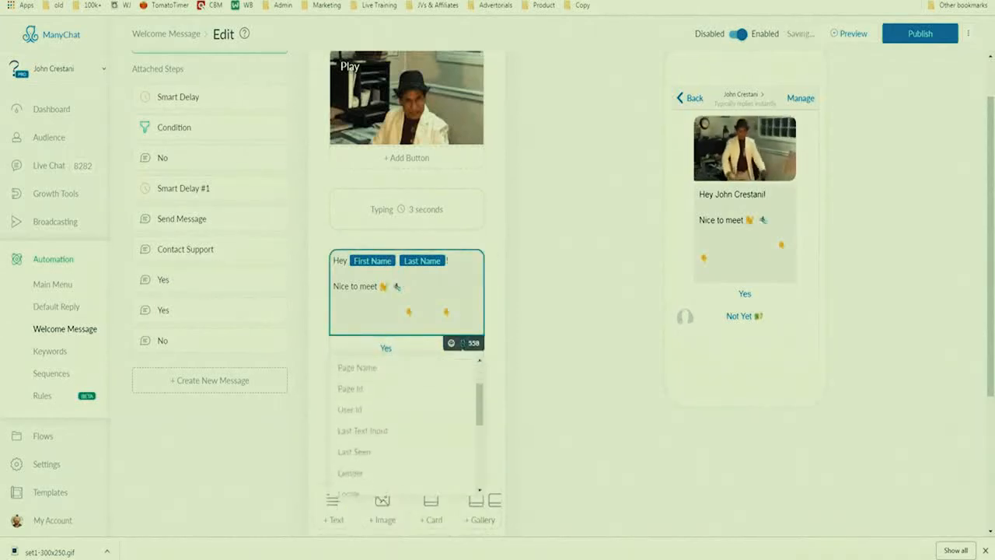
{"action": "left_click", "coordinate": [381, 420]}
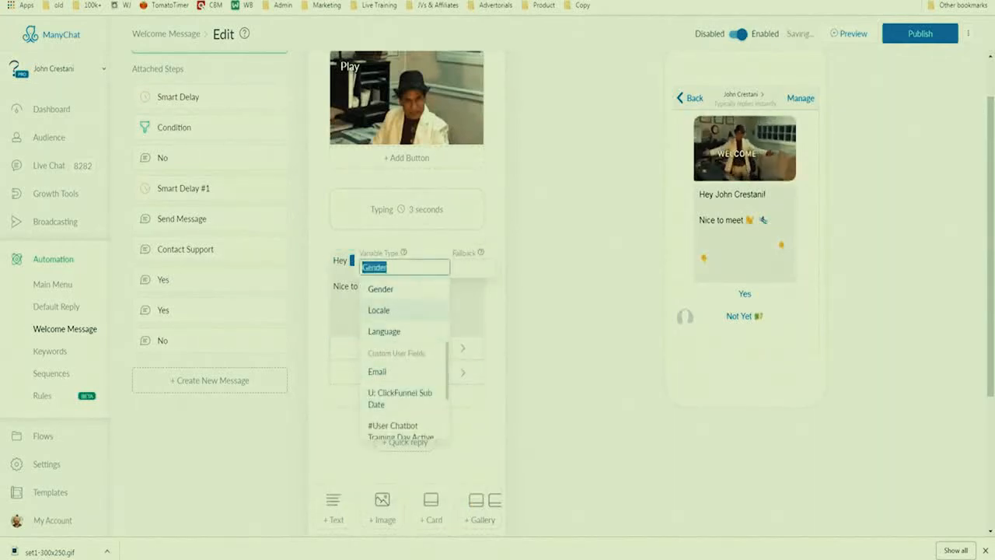
{"action": "left_click", "coordinate": [378, 309]}
Write "Hows the weather in" before the Locale variable, end it with a question mark, and move the sentence to its own paragraph.
{"action": "left_click", "coordinate": [402, 286]}
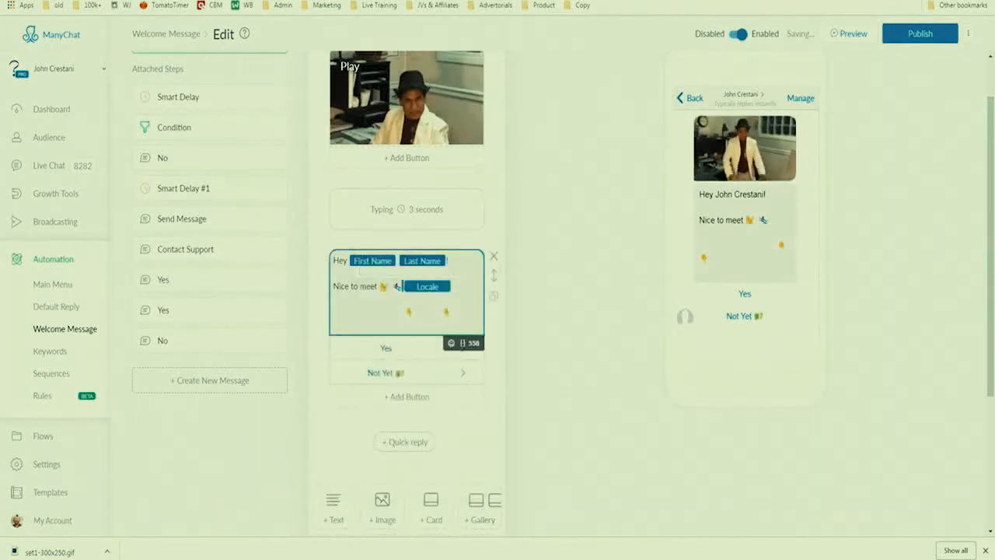
{"action": "type", "text": "Hows the weather in"}
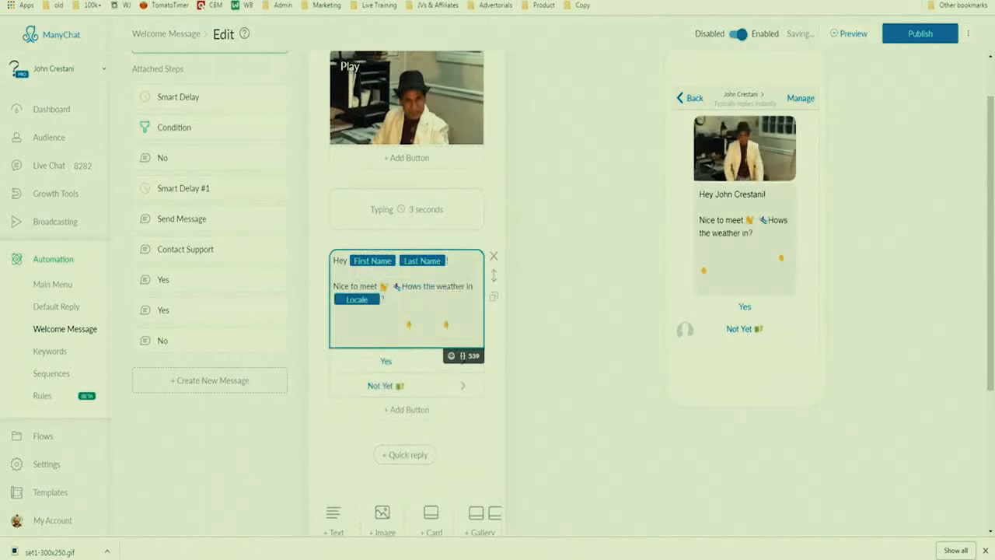
{"action": "key", "text": "Return"}
{"action": "key", "text": "Return"}
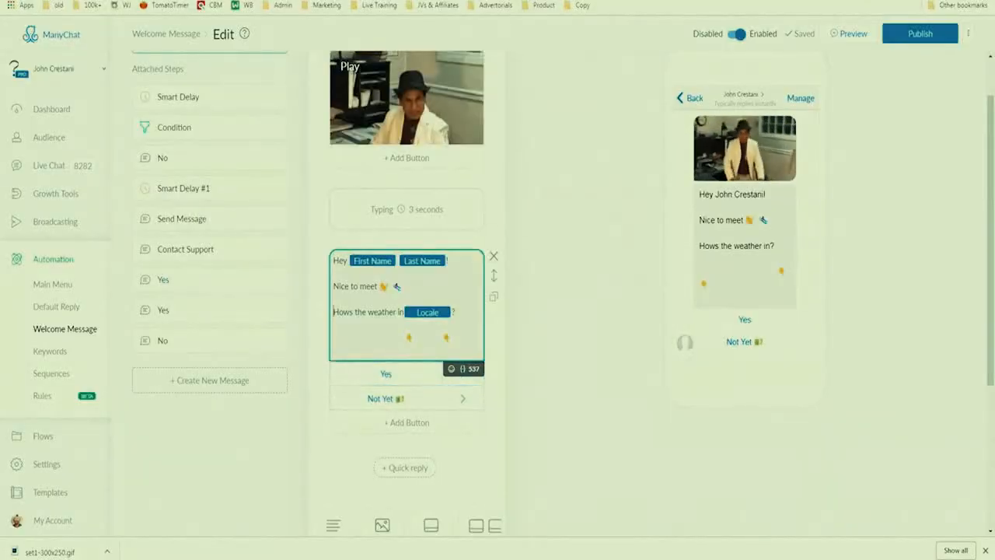
Browse the list of variables available for the welcome message text.
{"action": "left_click", "coordinate": [462, 370]}
{"action": "scroll", "coordinate": [404, 450], "scroll_direction": "up", "scroll_amount": 4}
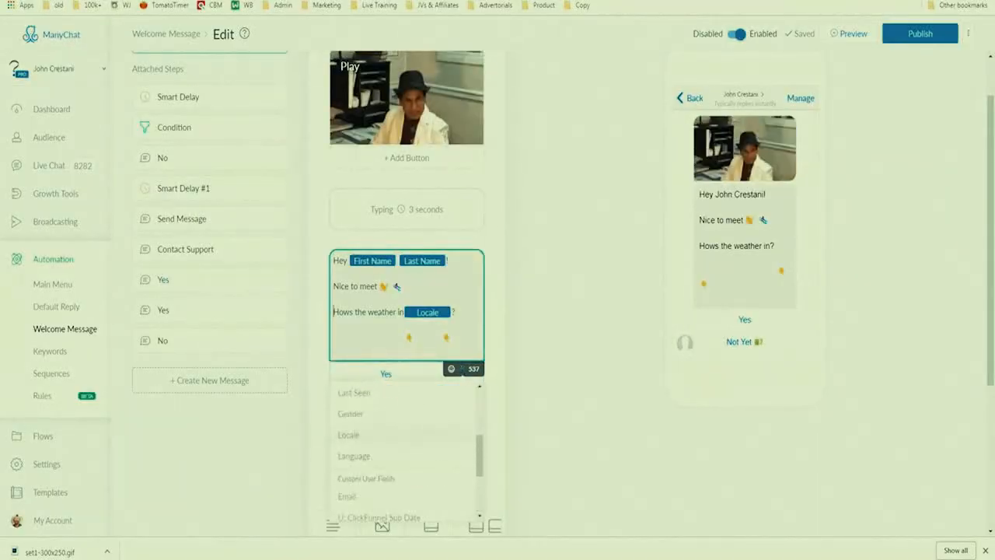
{"action": "scroll", "coordinate": [404, 451], "scroll_direction": "up", "scroll_amount": 2}
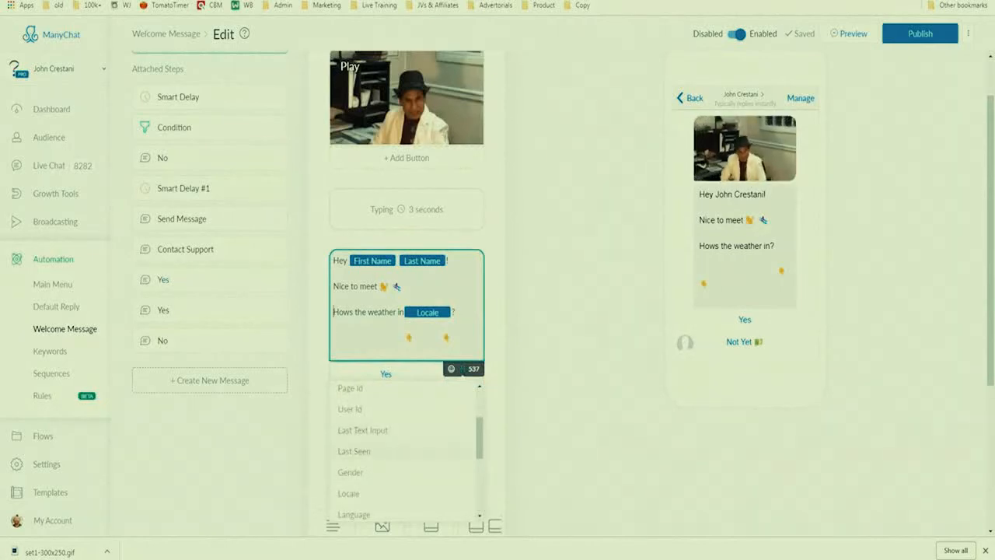
Close the variable list and publish the edited welcome message.
{"action": "left_click", "coordinate": [575, 350]}
{"action": "mouse_move", "coordinate": [971, 16]}
{"action": "left_mouse_down"}
{"action": "mouse_move", "coordinate": [834, 54]}
{"action": "mouse_move", "coordinate": [950, 1]}
{"action": "left_mouse_up"}
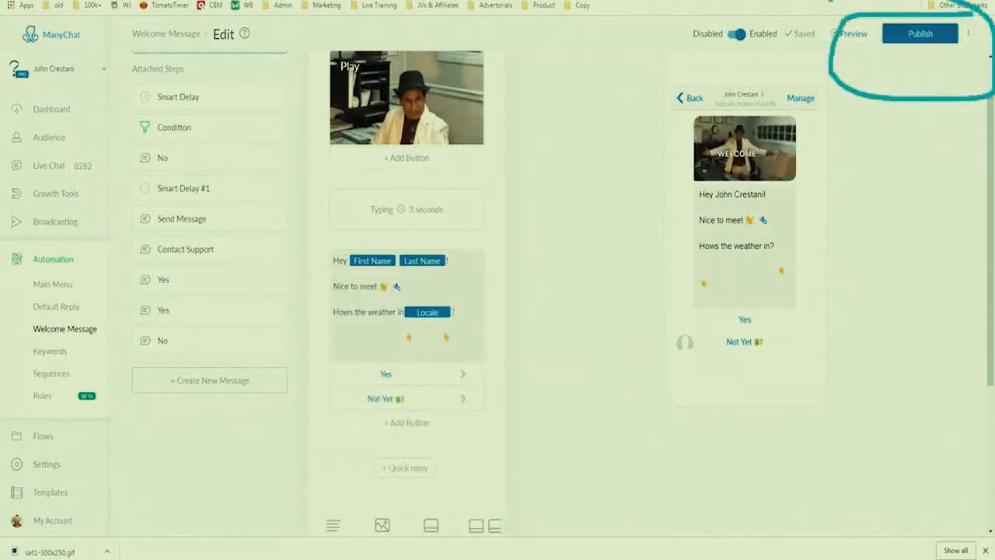
{"action": "mouse_move", "coordinate": [627, 149]}
{"action": "left_mouse_down"}
{"action": "mouse_move", "coordinate": [810, 82]}
{"action": "mouse_move", "coordinate": [820, 65]}
{"action": "mouse_move", "coordinate": [798, 72]}
{"action": "left_mouse_up"}
{"action": "key", "text": "Escape"}
{"action": "left_click", "coordinate": [920, 34]}
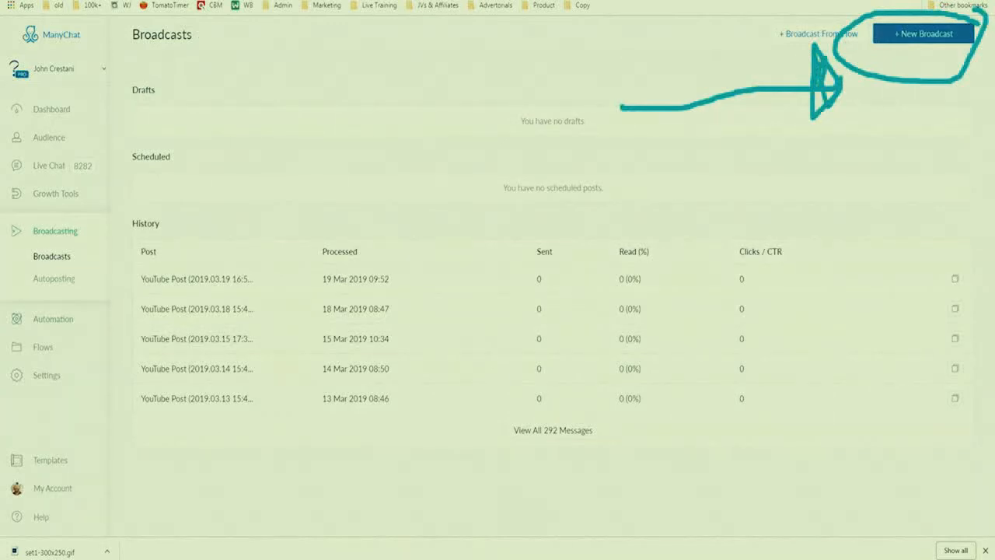
Create a new broadcast and begin its text with "Hey you! Havent seen you in a while. Whats up, hows life?".
{"action": "left_click", "coordinate": [923, 33]}
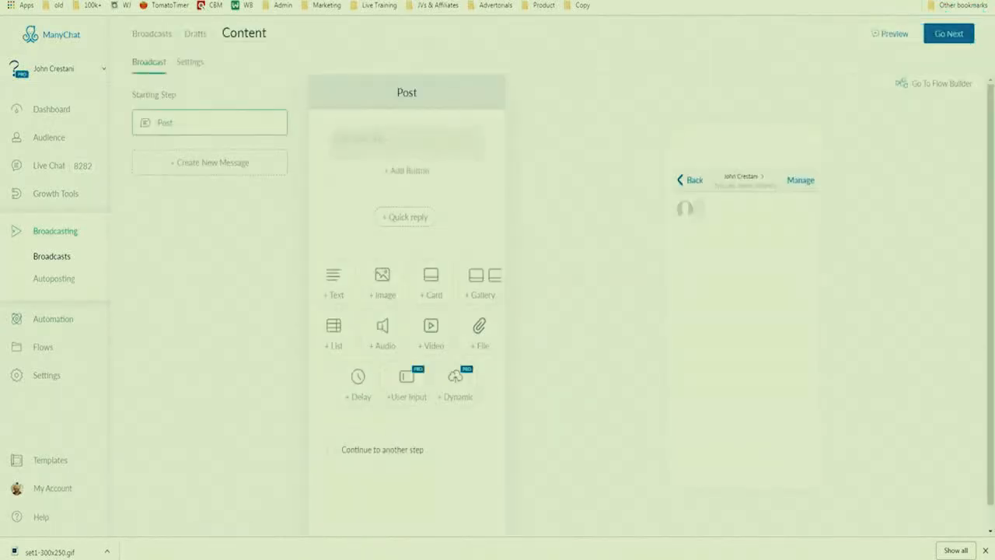
{"action": "left_click", "coordinate": [405, 144]}
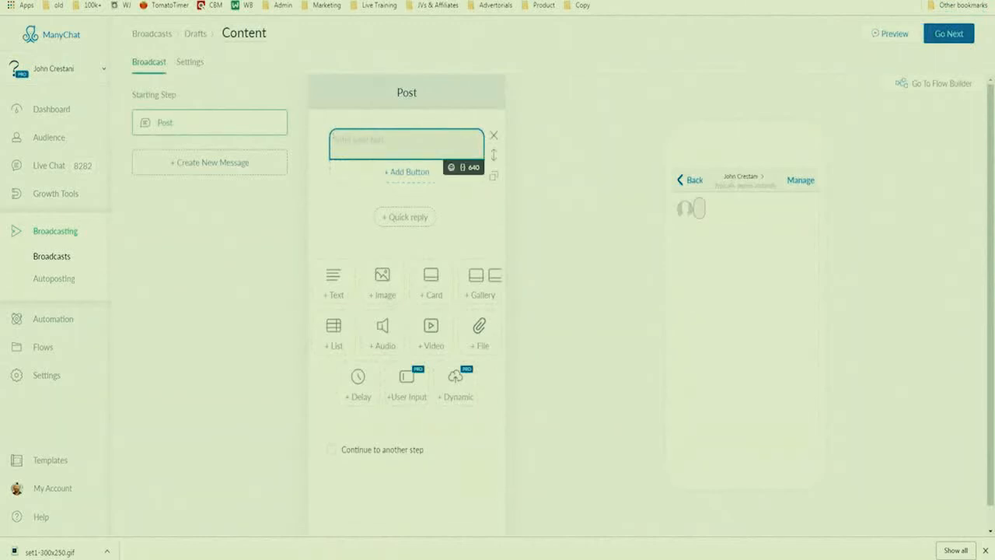
{"action": "type", "text": "Hey you! Havent seen"}
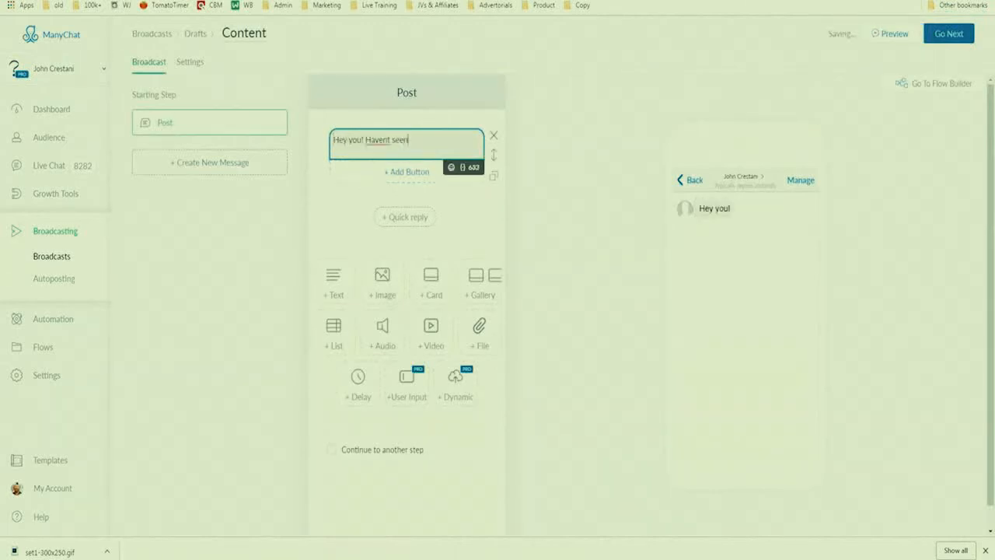
{"action": "type", "text": " you in a while. Whats up"}
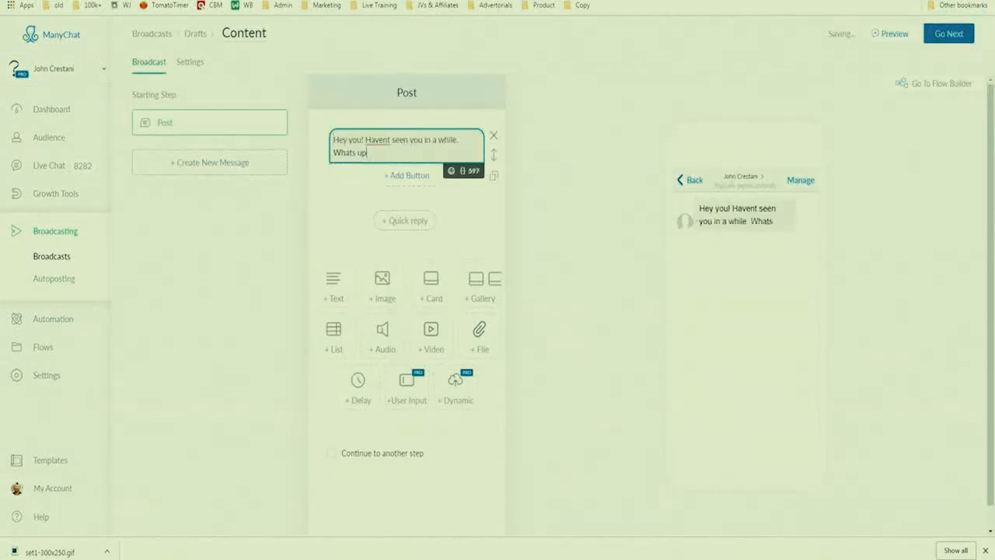
{"action": "type", "text": ", hows life? Have y"}
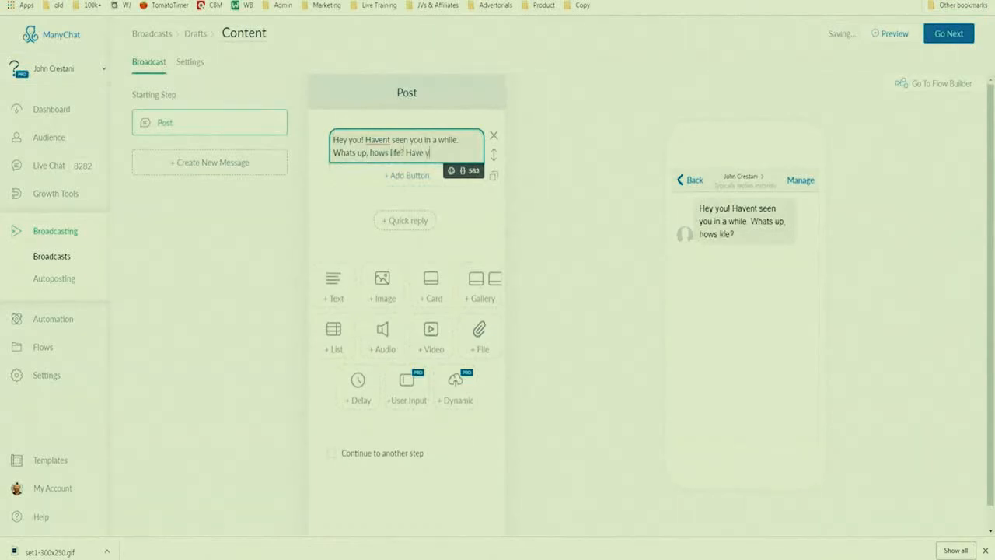
Continue the broadcast text with "Have you subbed my u-tube channgel yet, Its got some great content!".
{"action": "type", "text": "ou subbed my u-tuber"}
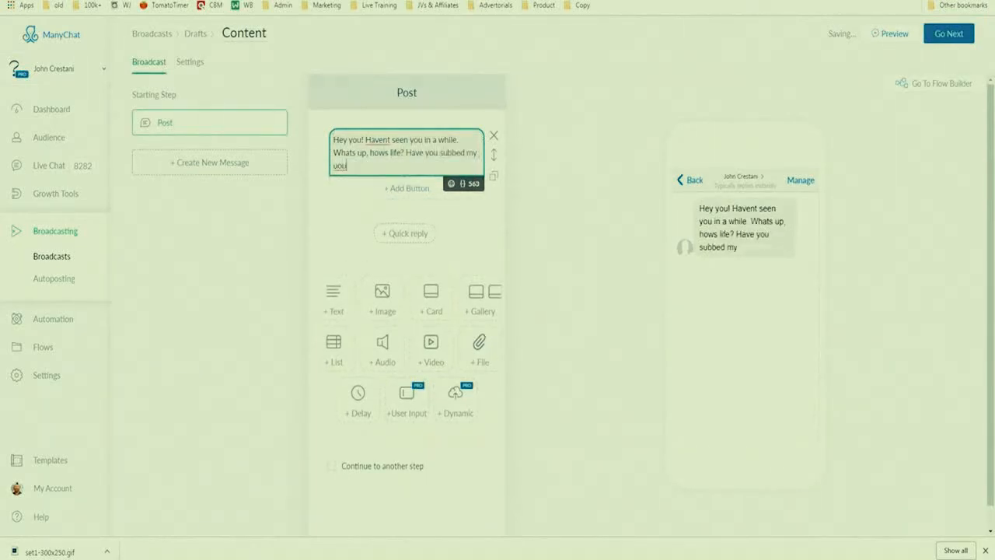
{"action": "key", "text": "BackSpace"}
{"action": "type", "text": "channgel"}
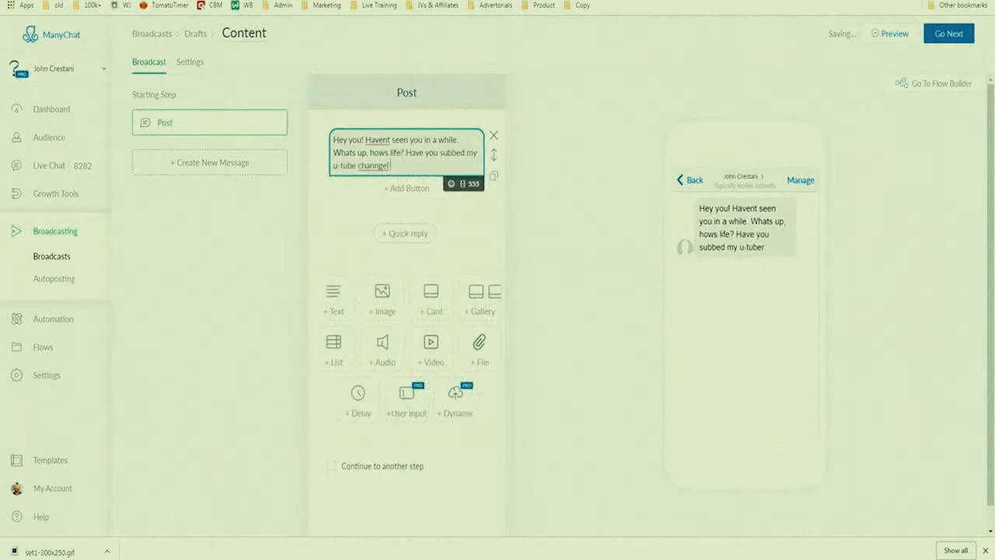
{"action": "type", "text": " yet, Its got some gr"}
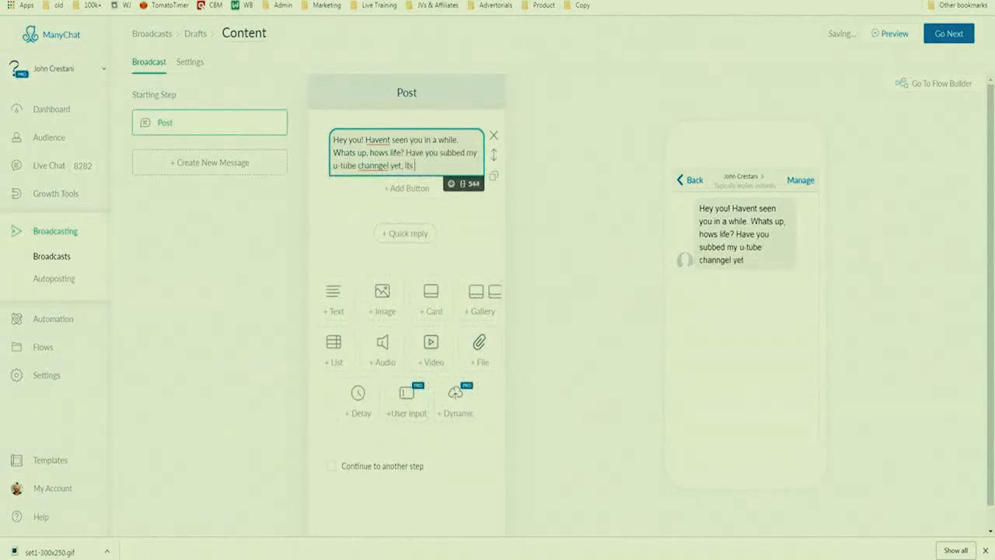
{"action": "type", "text": "eat content!"}
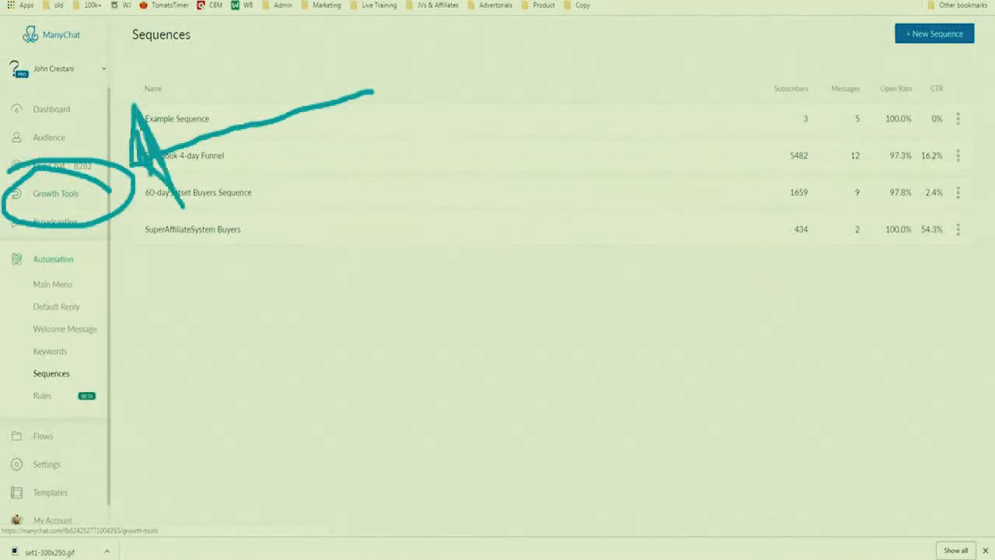
Open the Growth Tools overview and start a new growth tool.
{"action": "key", "text": "Escape"}
{"action": "left_click", "coordinate": [56, 193]}
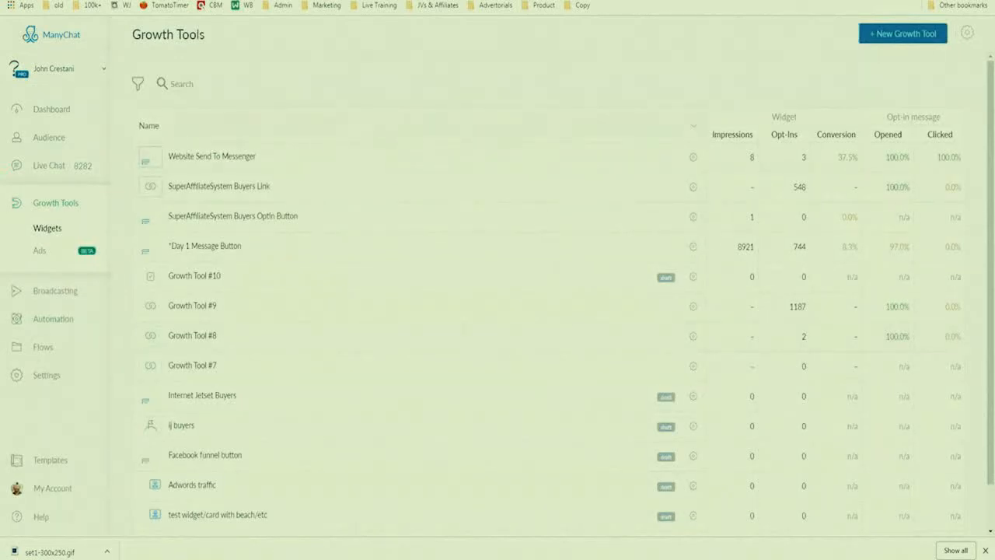
{"action": "mouse_move", "coordinate": [951, 13]}
{"action": "left_mouse_down"}
{"action": "mouse_move", "coordinate": [826, 24]}
{"action": "mouse_move", "coordinate": [955, 77]}
{"action": "mouse_move", "coordinate": [871, 8]}
{"action": "mouse_move", "coordinate": [957, 35]}
{"action": "mouse_move", "coordinate": [886, 113]}
{"action": "mouse_move", "coordinate": [889, 101]}
{"action": "mouse_move", "coordinate": [757, 85]}
{"action": "left_mouse_up"}
{"action": "mouse_move", "coordinate": [555, 128]}
{"action": "left_mouse_down"}
{"action": "mouse_move", "coordinate": [773, 75]}
{"action": "mouse_move", "coordinate": [751, 160]}
{"action": "mouse_move", "coordinate": [761, 42]}
{"action": "mouse_move", "coordinate": [750, 106]}
{"action": "left_mouse_up"}
{"action": "key", "text": "Escape"}
{"action": "left_click", "coordinate": [902, 33]}
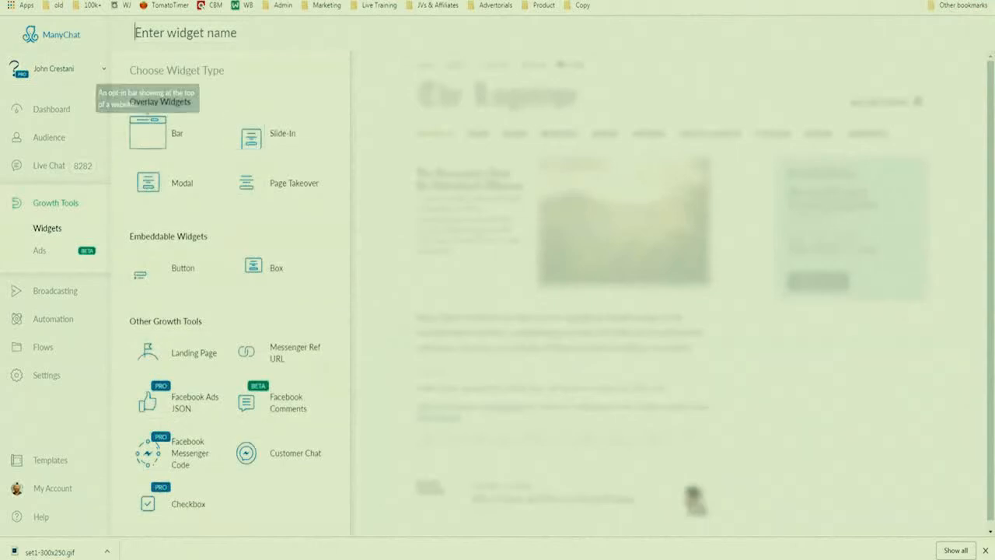
Examine the Bar, Slide-In and Page Takeover widget types for the new growth tool.
{"action": "left_click", "coordinate": [147, 132]}
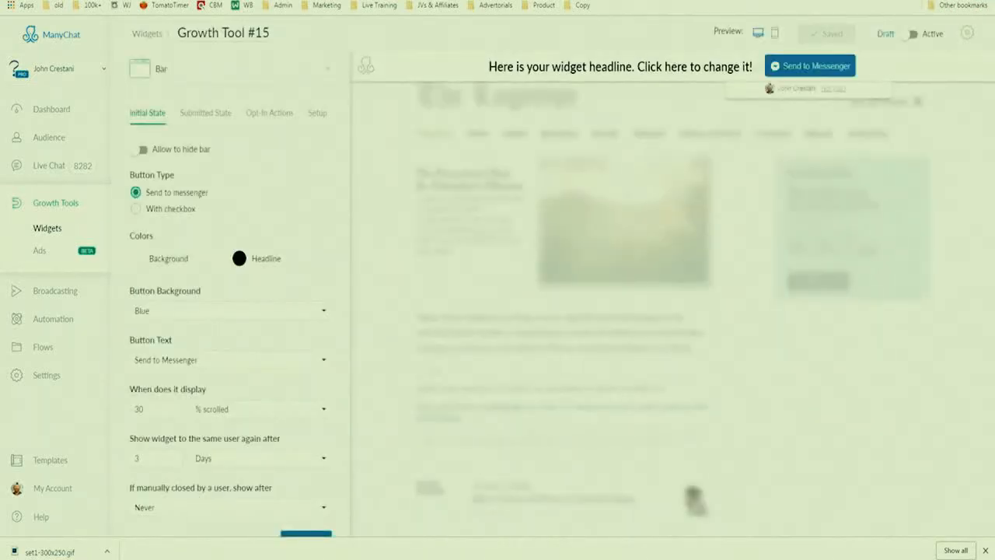
{"action": "key", "text": "alt+Left"}
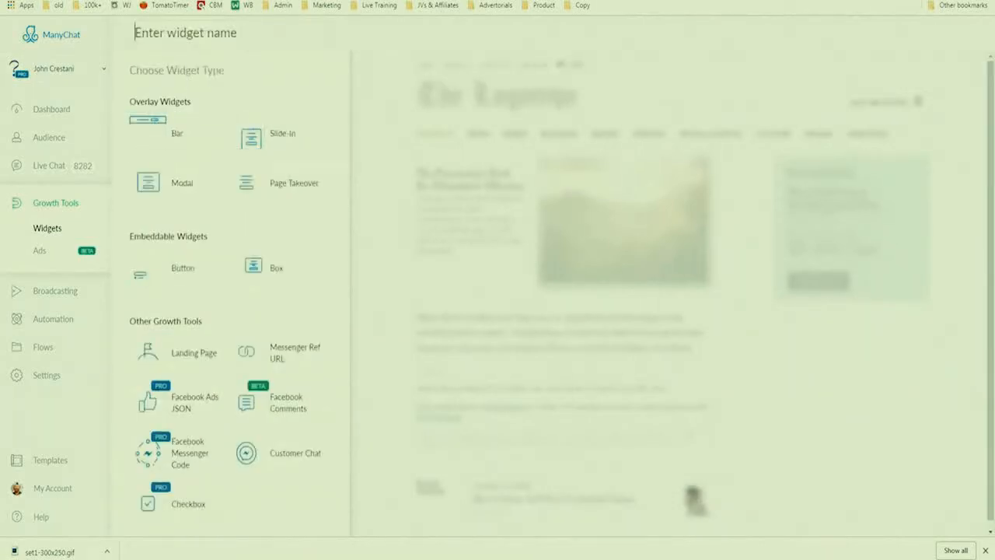
{"action": "mouse_move", "coordinate": [301, 110]}
{"action": "left_mouse_down"}
{"action": "mouse_move", "coordinate": [126, 83]}
{"action": "mouse_move", "coordinate": [117, 177]}
{"action": "mouse_move", "coordinate": [199, 210]}
{"action": "mouse_move", "coordinate": [329, 212]}
{"action": "mouse_move", "coordinate": [330, 108]}
{"action": "left_mouse_up"}
{"action": "key", "text": "Escape"}
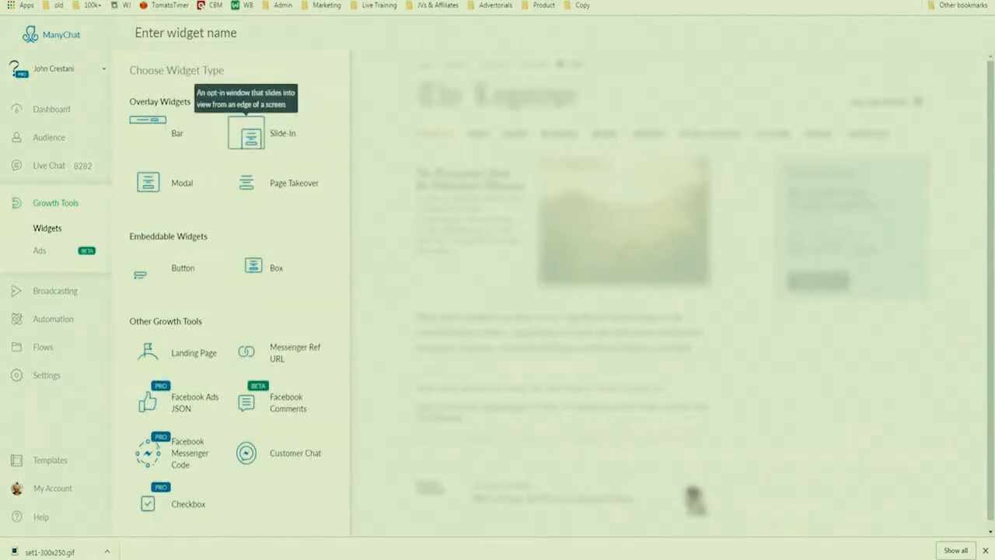
{"action": "left_click", "coordinate": [245, 134]}
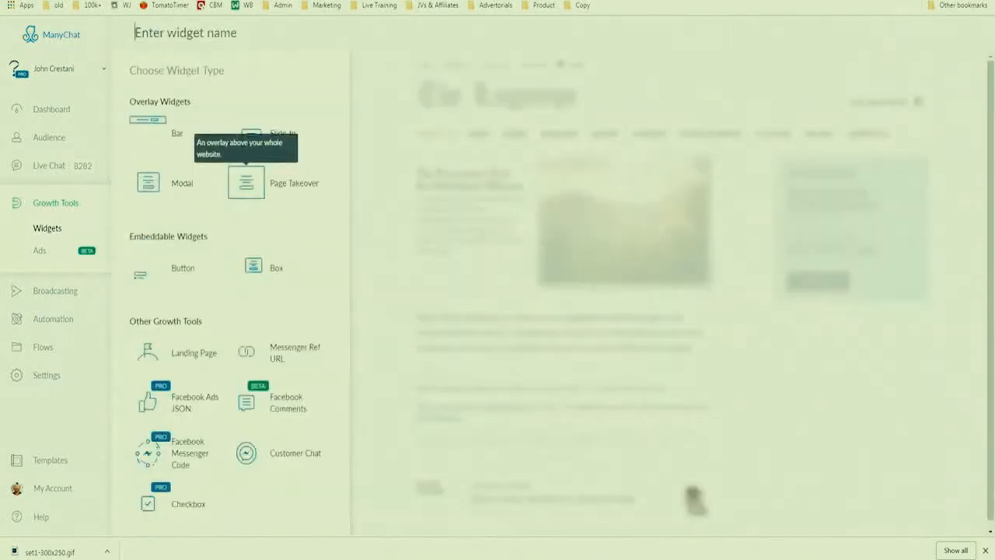
{"action": "left_click", "coordinate": [246, 182]}
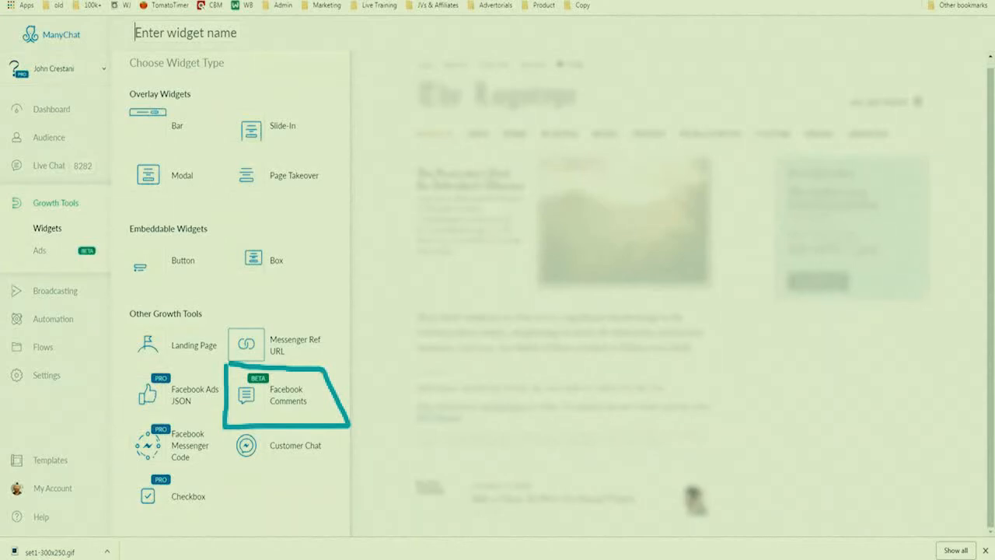
Choose the Landing Page growth tool and go through its Initial State and Submitted State settings.
{"action": "mouse_move", "coordinate": [124, 320]}
{"action": "left_mouse_down"}
{"action": "mouse_move", "coordinate": [119, 360]}
{"action": "mouse_move", "coordinate": [201, 370]}
{"action": "mouse_move", "coordinate": [219, 329]}
{"action": "mouse_move", "coordinate": [126, 325]}
{"action": "left_mouse_up"}
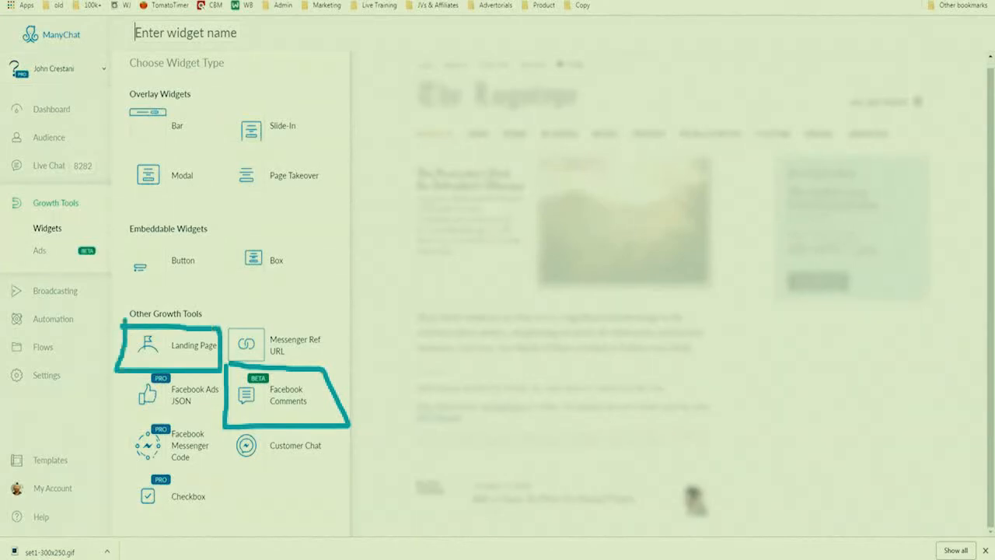
{"action": "left_click", "coordinate": [159, 344]}
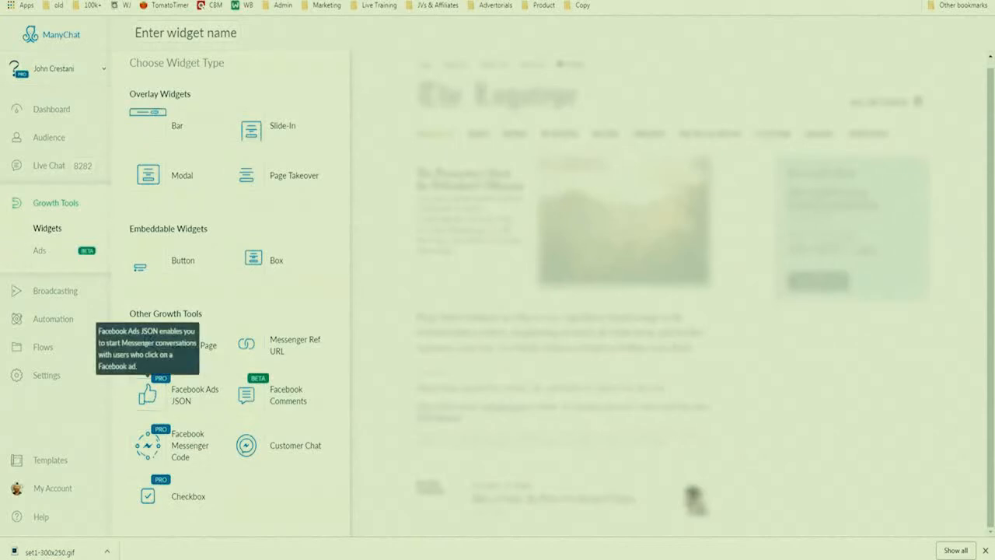
{"action": "scroll", "coordinate": [229, 311], "scroll_direction": "down", "scroll_amount": 2}
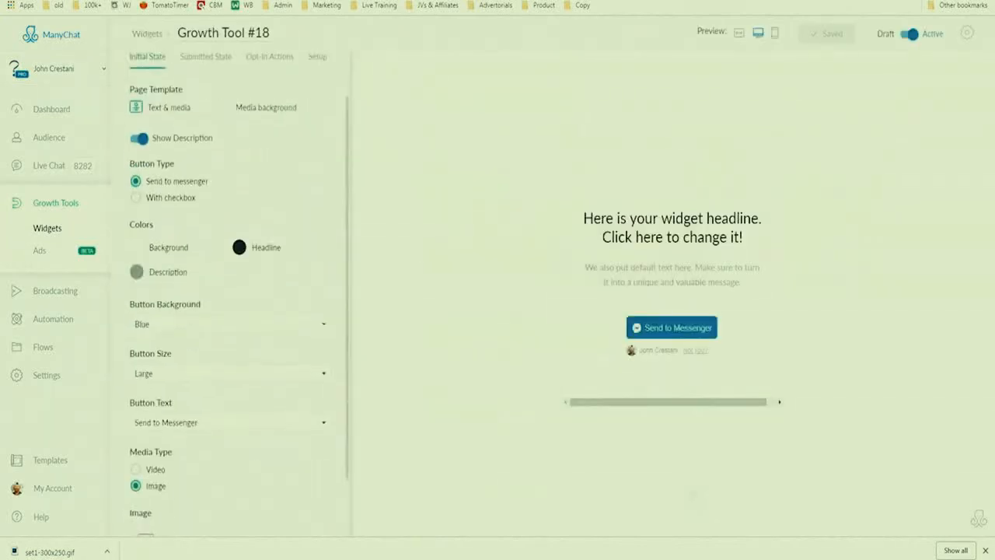
{"action": "left_click", "coordinate": [306, 513]}
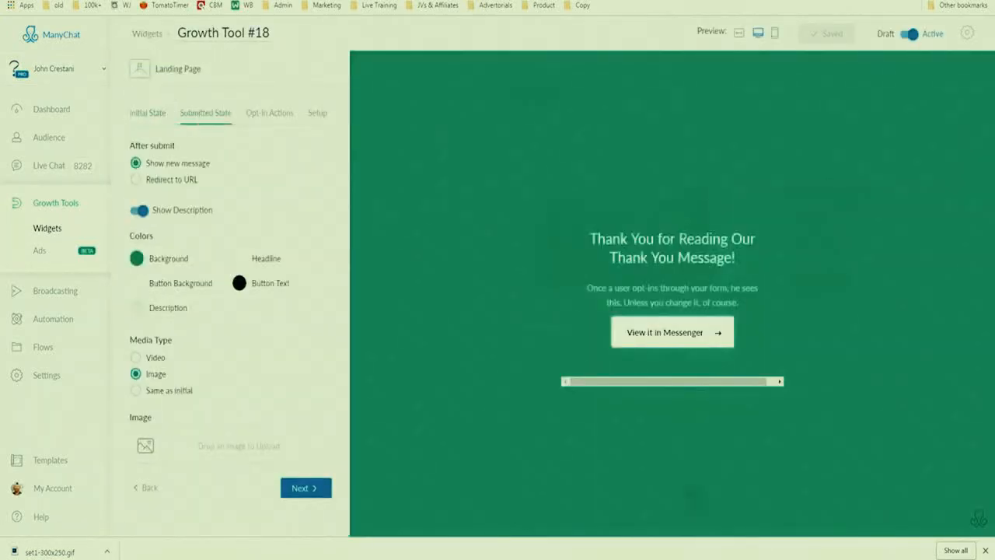
{"action": "left_click", "coordinate": [305, 488]}
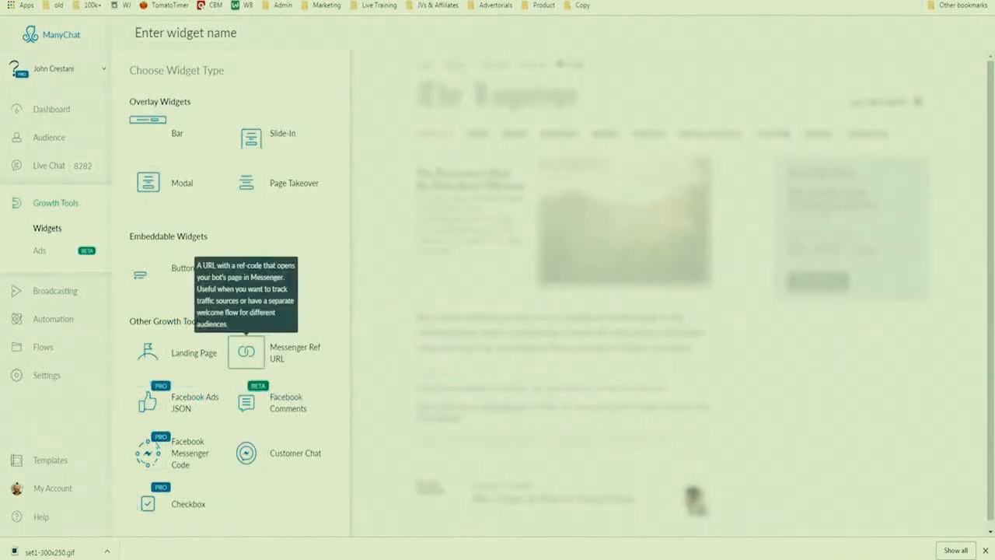
Create a Messenger Ref URL growth tool and list the sequences its subscribers can be added to.
{"action": "left_click", "coordinate": [285, 353]}
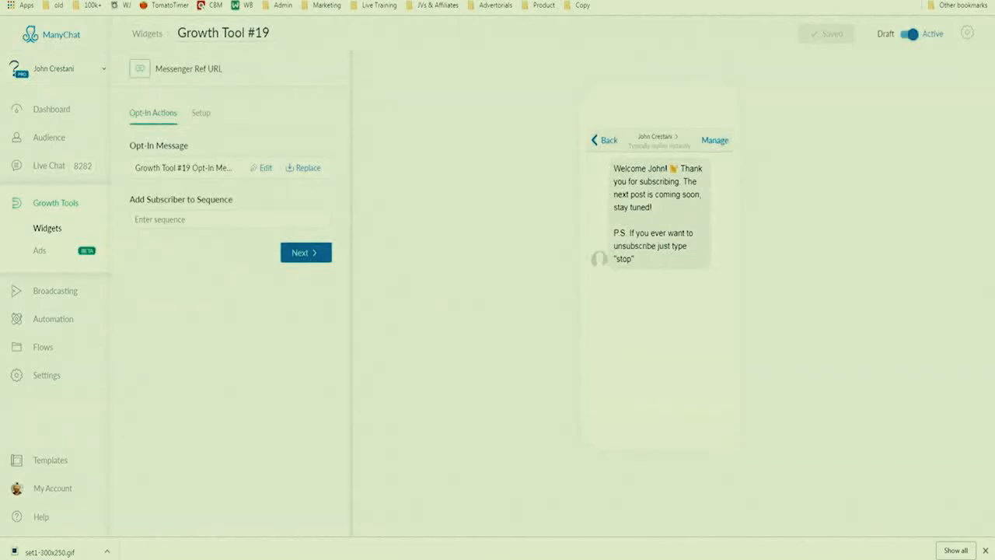
{"action": "left_click", "coordinate": [230, 219]}
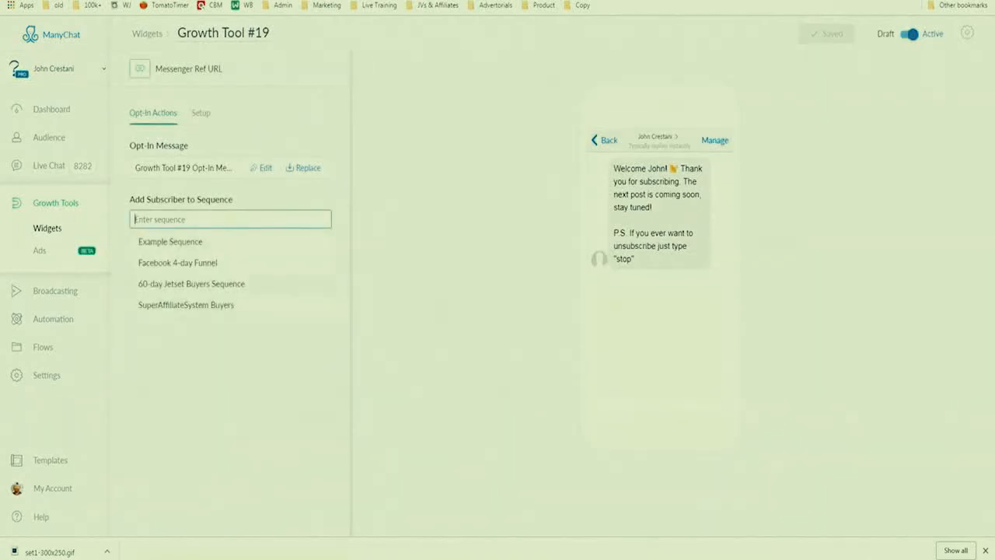
{"action": "left_click", "coordinate": [191, 284]}
{"action": "left_click", "coordinate": [230, 220]}
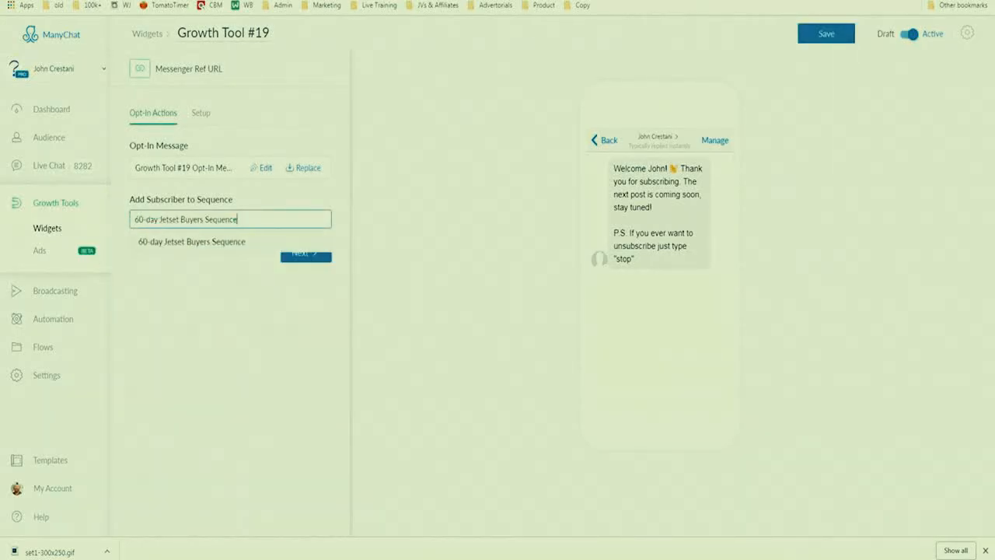
{"action": "key", "text": "ctrl+a"}
{"action": "key", "text": "BackSpace"}
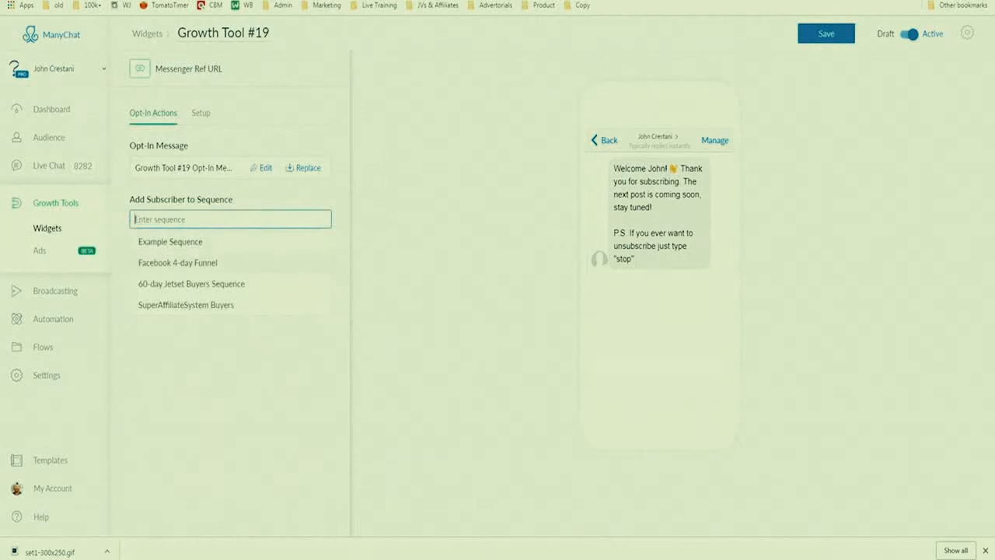
Add the growth tool's subscribers to the Facebook 4-day Funnel sequence and save it to generate its Messenger Ref URL.
{"action": "left_click", "coordinate": [178, 262]}
{"action": "left_click", "coordinate": [306, 252]}
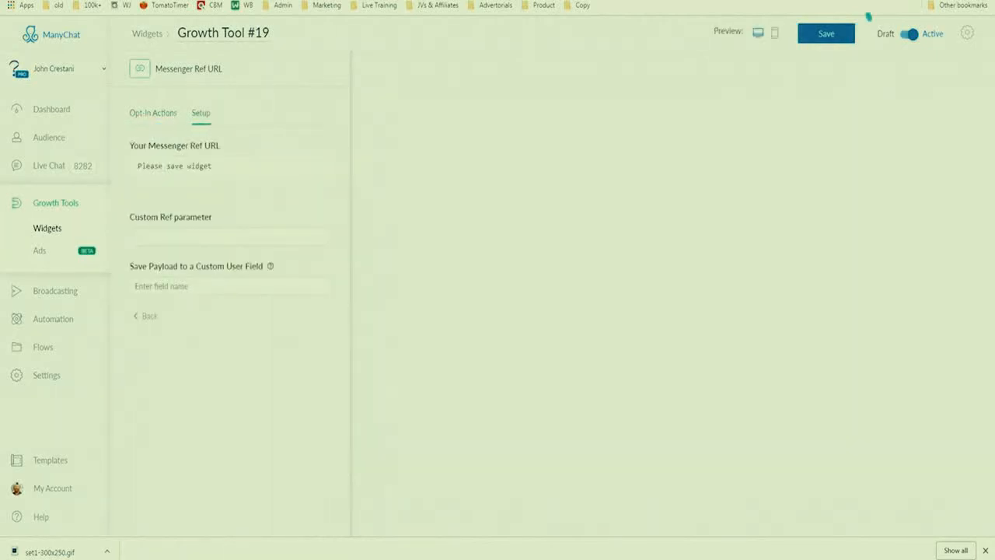
{"action": "left_click", "coordinate": [826, 33]}
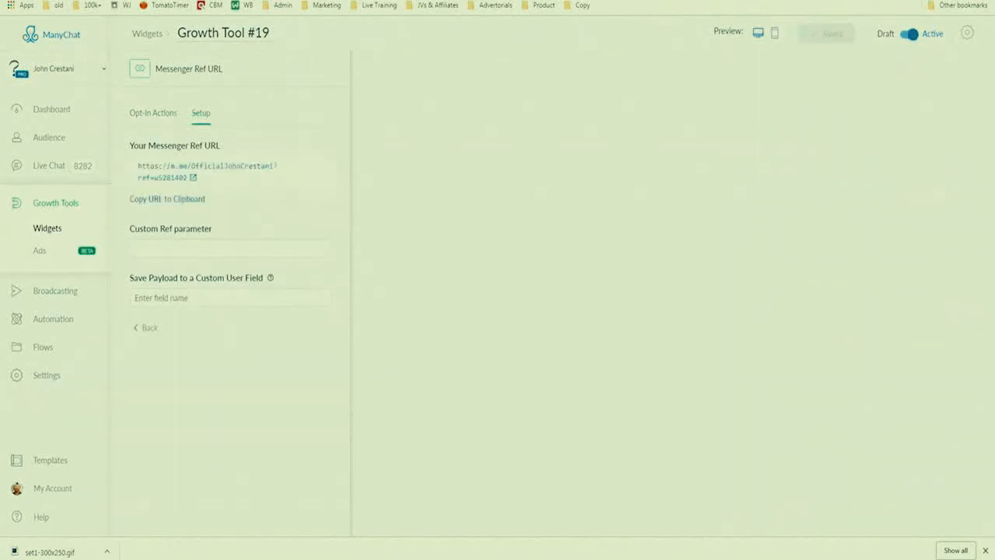
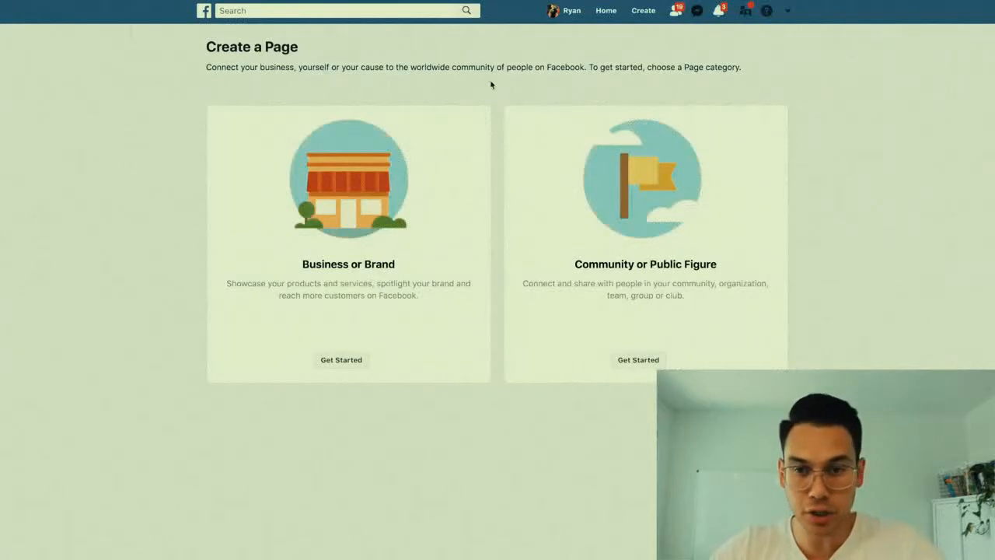
Look up the Manage Pages option in the Facebook account options and switch to ManyChat.
{"action": "left_click", "coordinate": [788, 12]}
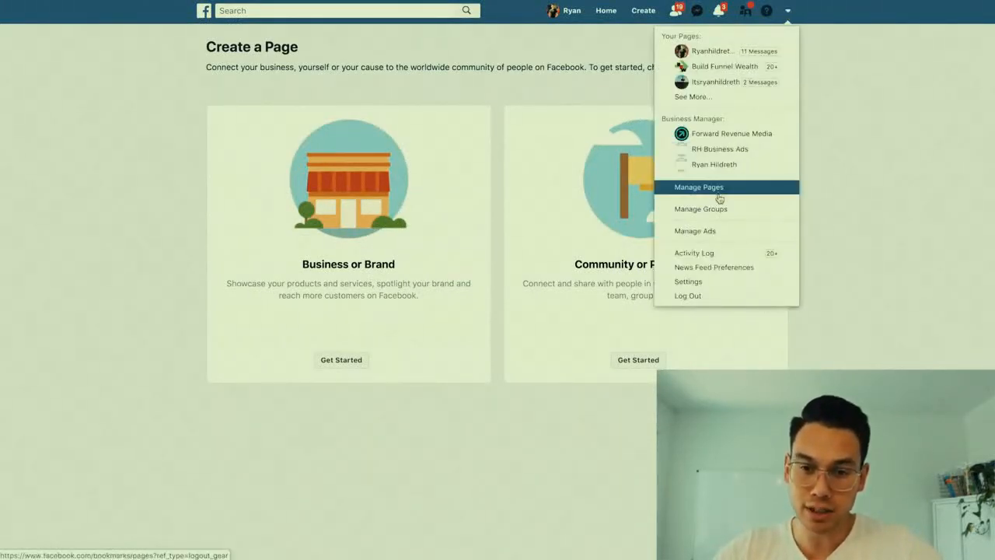
{"action": "left_click", "coordinate": [927, 112]}
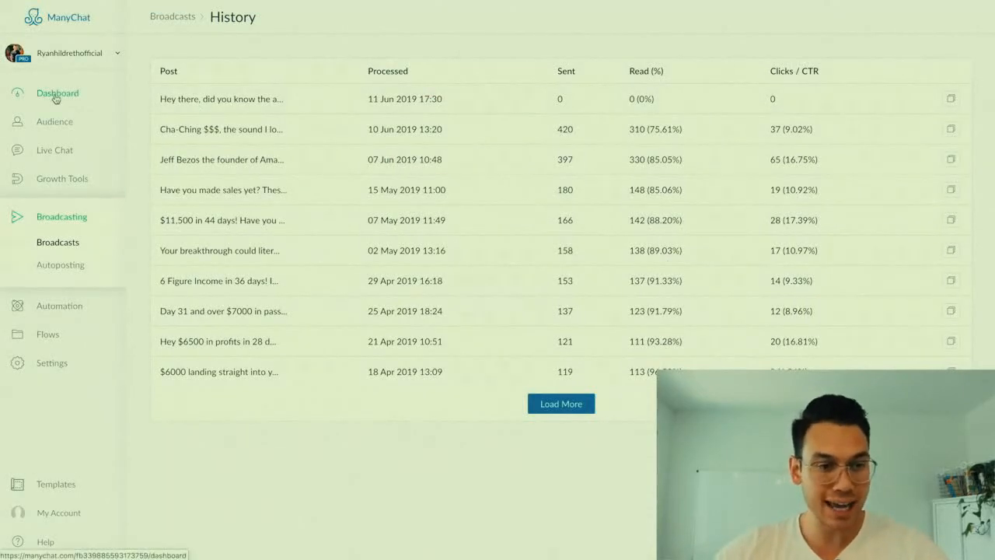
View the bot's dashboard statistics and open the Welcome Message in the automation settings.
{"action": "left_click", "coordinate": [57, 95]}
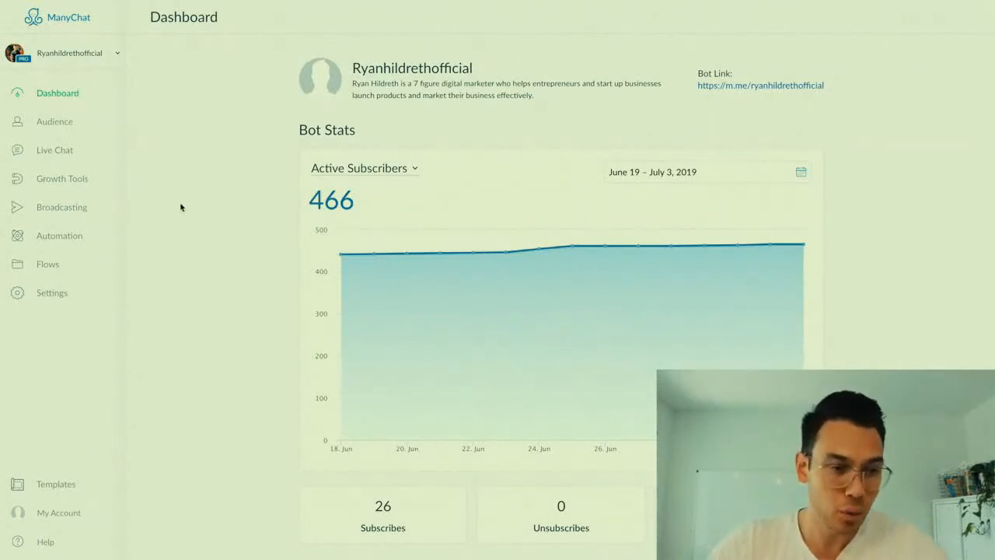
{"action": "left_click", "coordinate": [54, 238]}
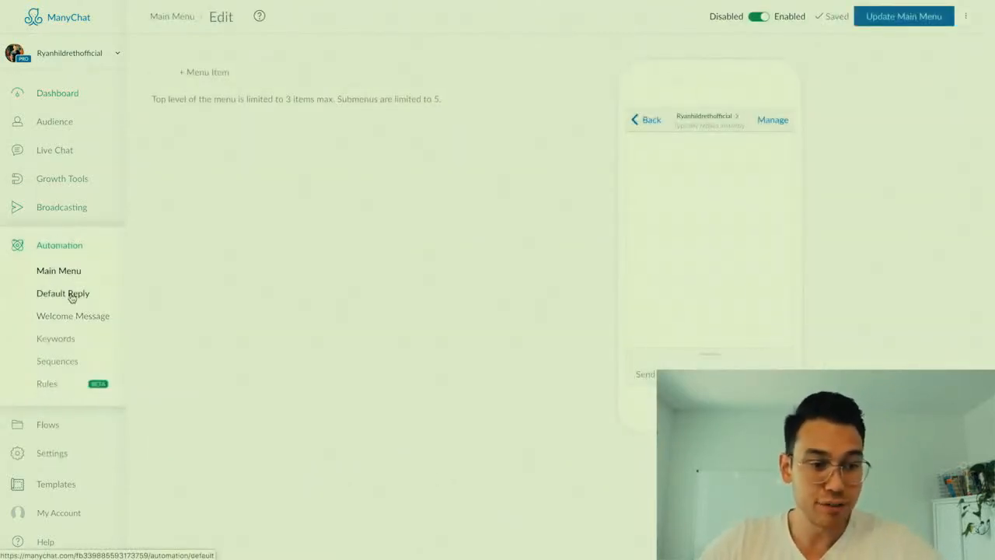
{"action": "left_click", "coordinate": [74, 317]}
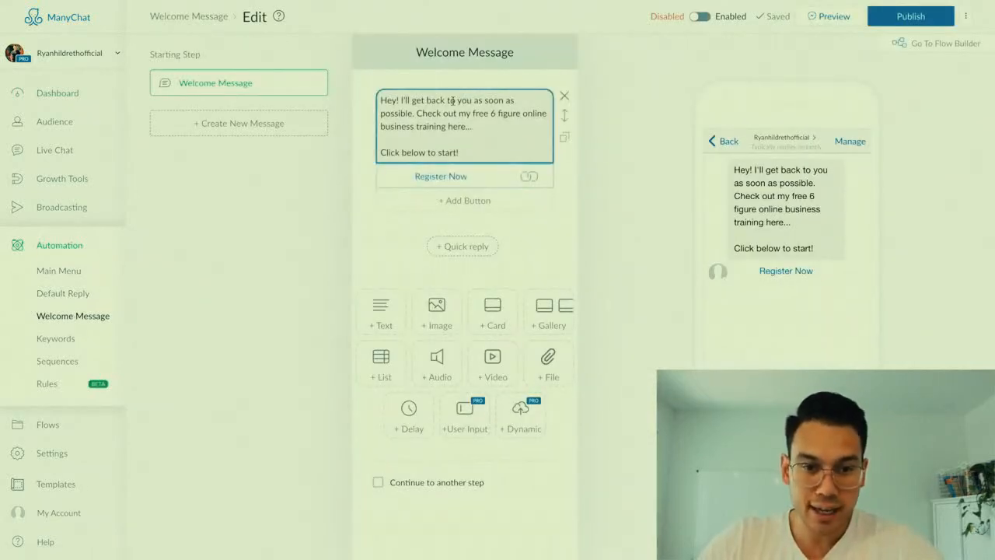
Review the Welcome Message text and its Register Now button.
{"action": "mouse_move", "coordinate": [472, 148]}
{"action": "left_mouse_down"}
{"action": "mouse_move", "coordinate": [416, 113]}
{"action": "mouse_move", "coordinate": [480, 134]}
{"action": "left_mouse_up"}
{"action": "left_click", "coordinate": [499, 132]}
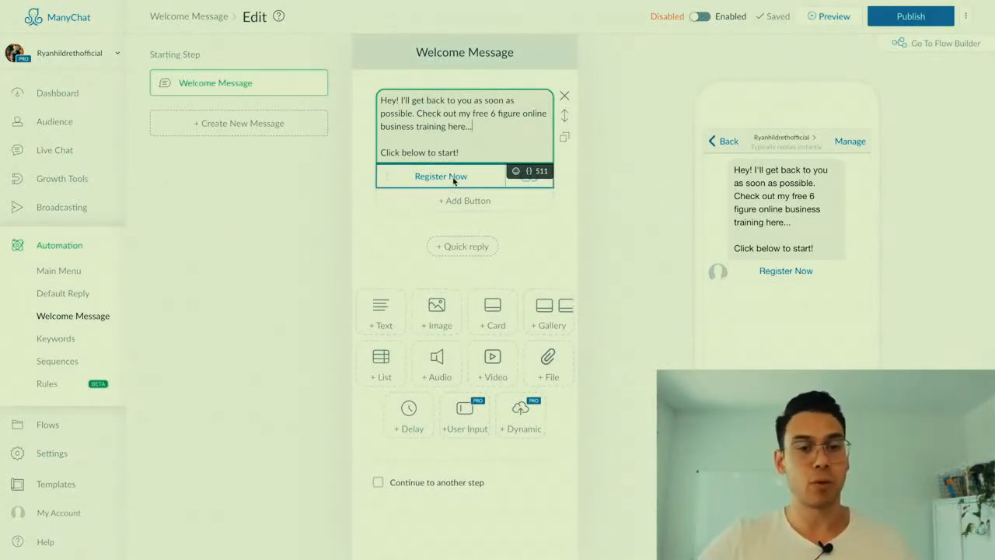
{"action": "left_click", "coordinate": [556, 240]}
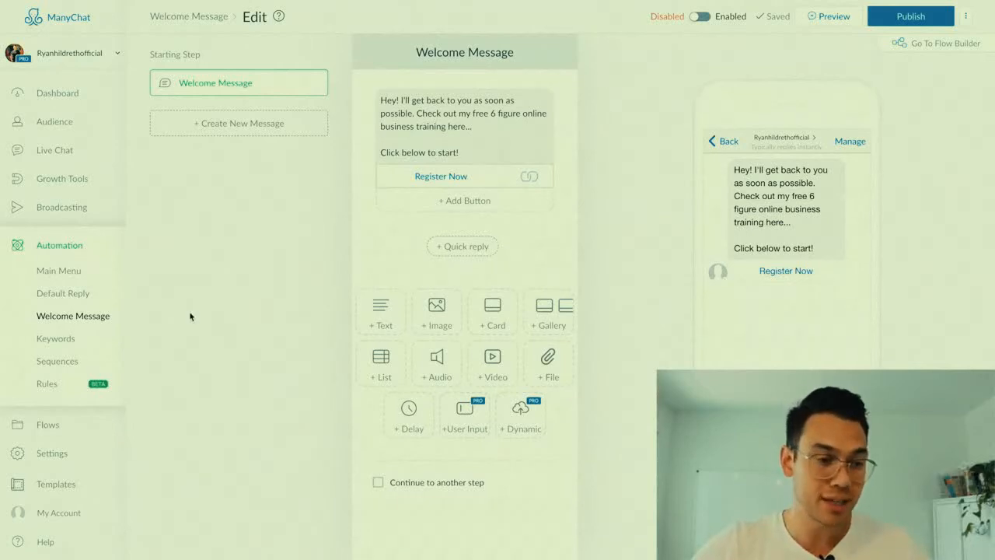
Open the Default Reply for editing and clear its existing message text, including the Page Name variable.
{"action": "left_click", "coordinate": [70, 298]}
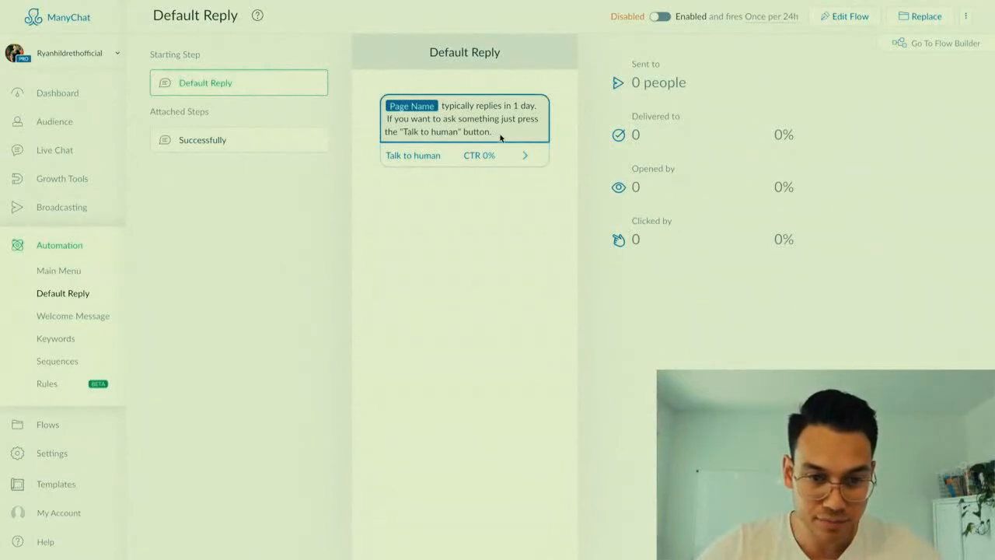
{"action": "left_click_drag", "start_coordinate": [495, 132], "coordinate": [443, 106]}
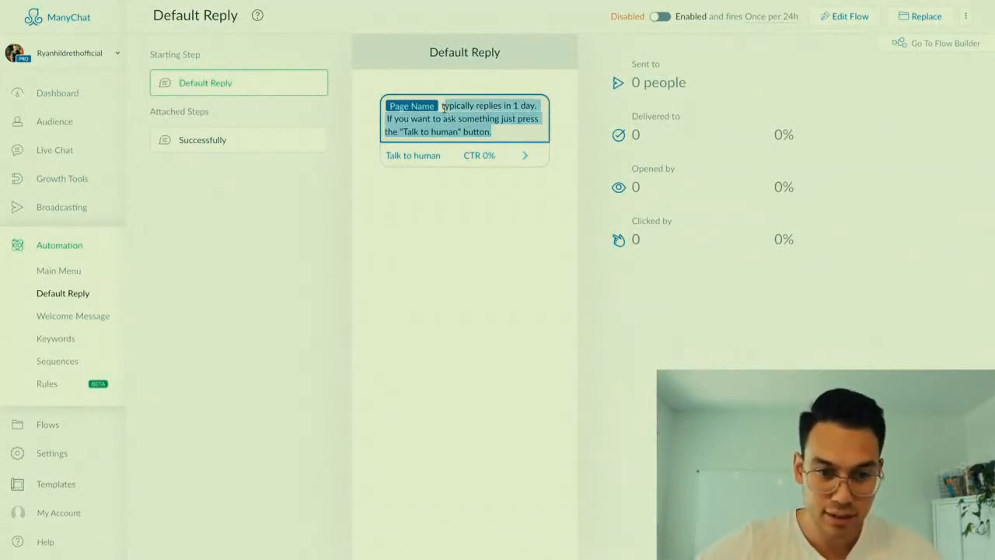
{"action": "left_click", "coordinate": [303, 172]}
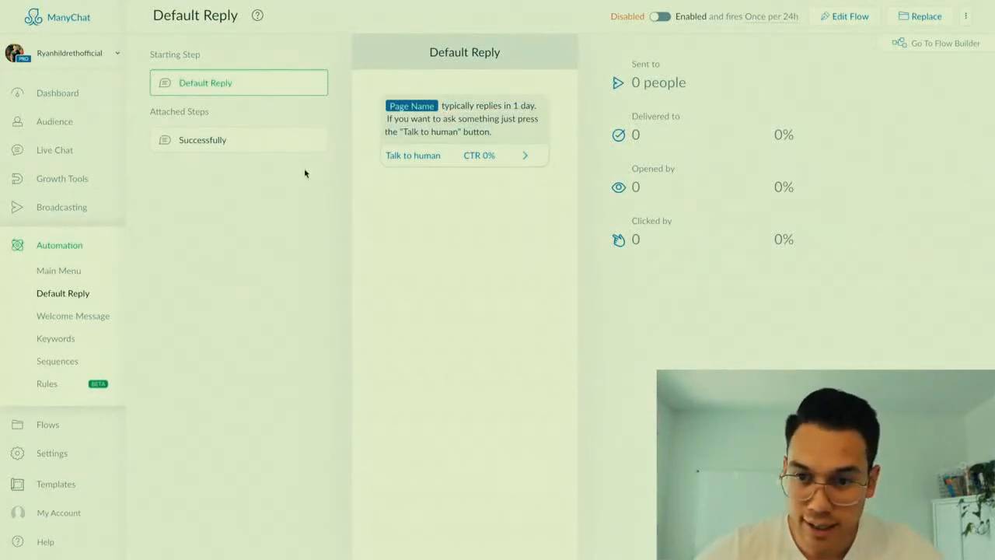
{"action": "left_click", "coordinate": [837, 17]}
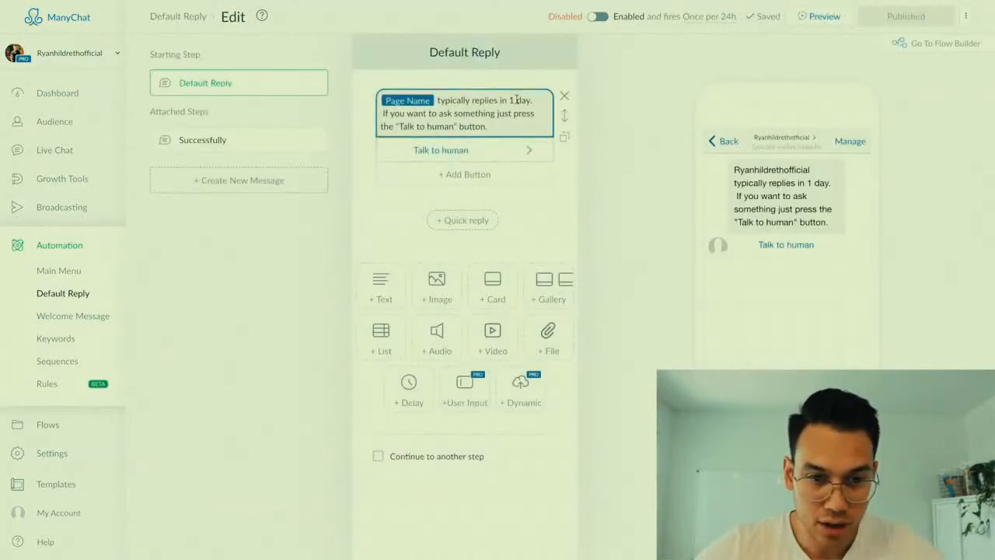
{"action": "left_click", "coordinate": [494, 129]}
{"action": "left_click_drag", "start_coordinate": [488, 126], "coordinate": [439, 102]}
{"action": "key", "text": "BackSpace"}
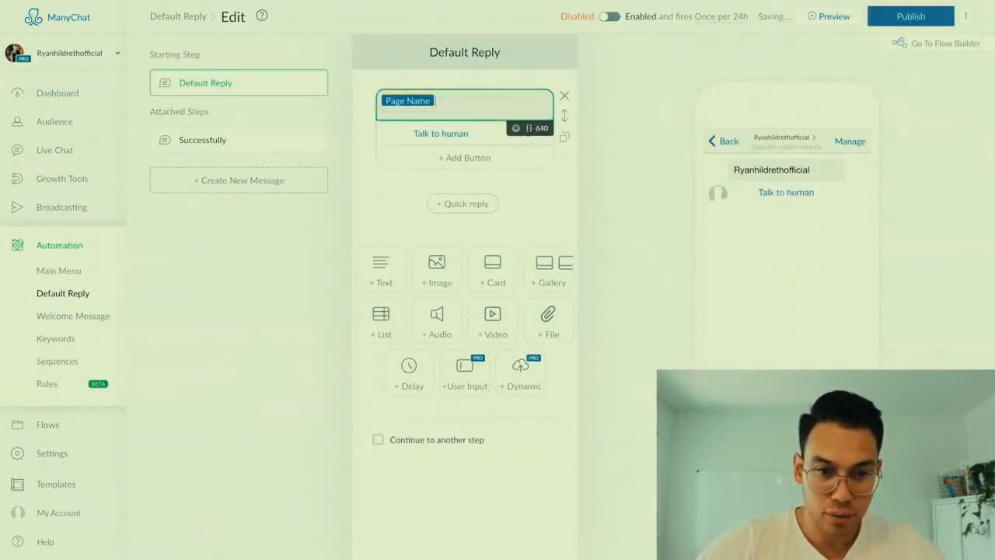
{"action": "key", "text": "BackSpace"}
Begin the default reply with "Hey" followed by the First Name variable with the fallback "there".
{"action": "type", "text": "Hey"}
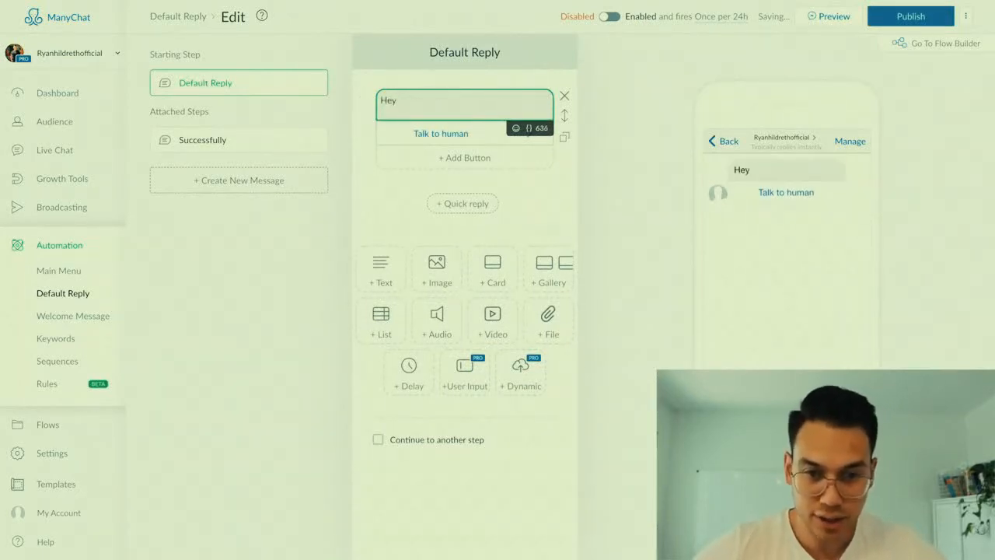
{"action": "left_click", "coordinate": [529, 131]}
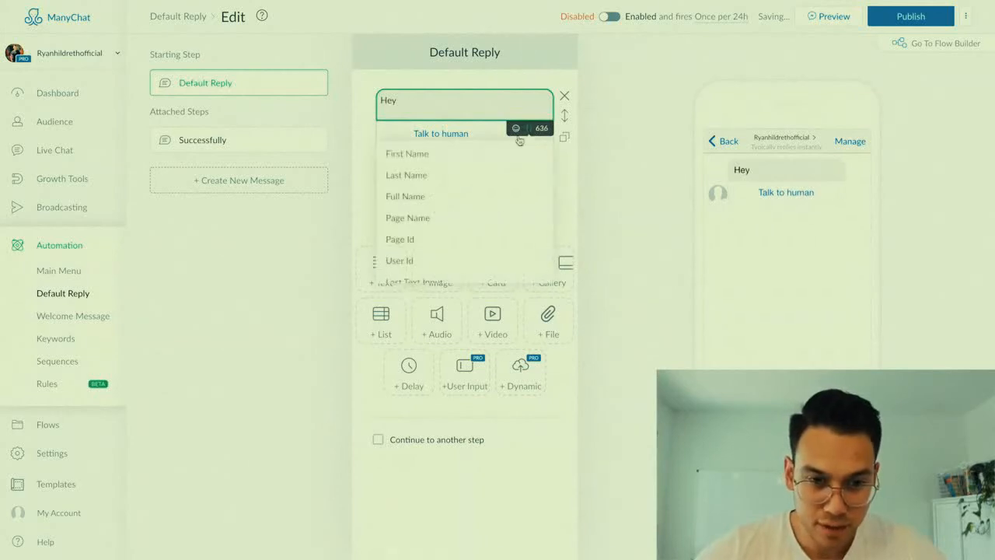
{"action": "left_click", "coordinate": [420, 154]}
{"action": "left_click", "coordinate": [474, 79]}
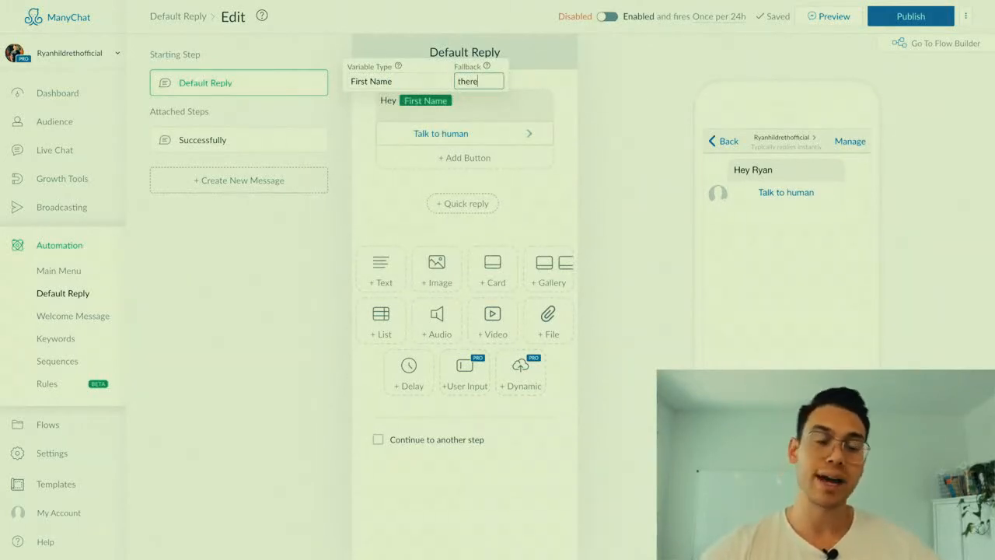
{"action": "left_click", "coordinate": [461, 102]}
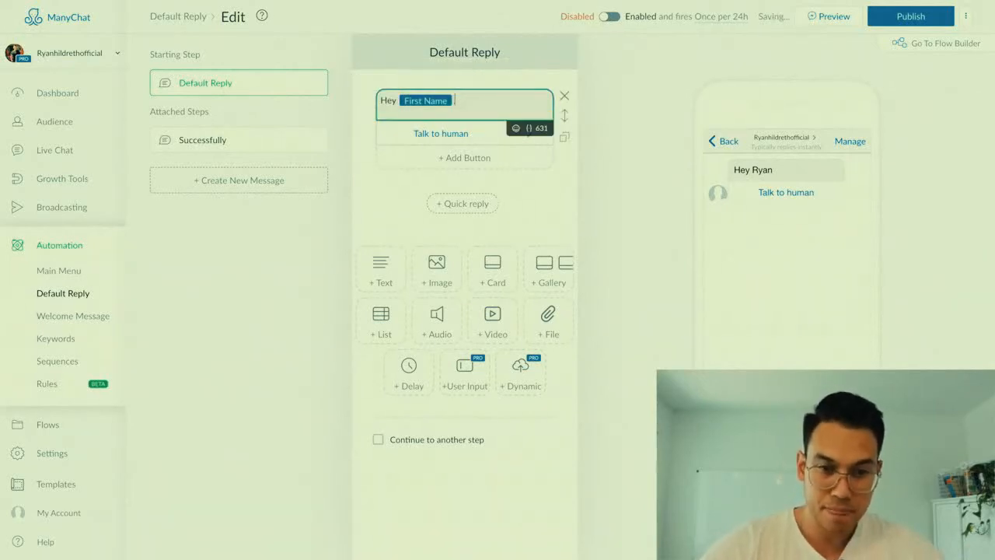
Continue the default reply with ", I'm away from the desk right now, but I touch base with you in under 24 hours.".
{"action": "type", "text": ", I'm away"}
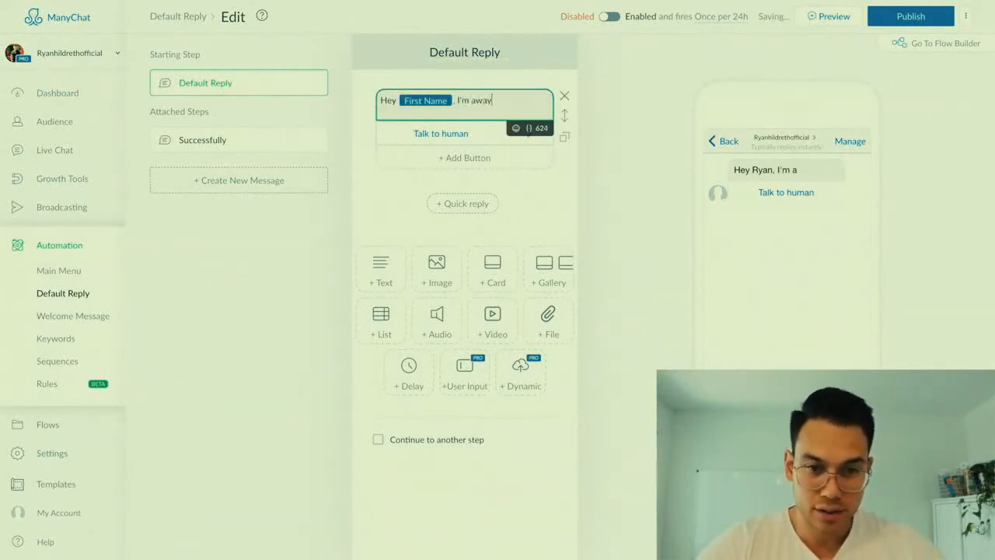
{"action": "type", "text": " from the desk night now"}
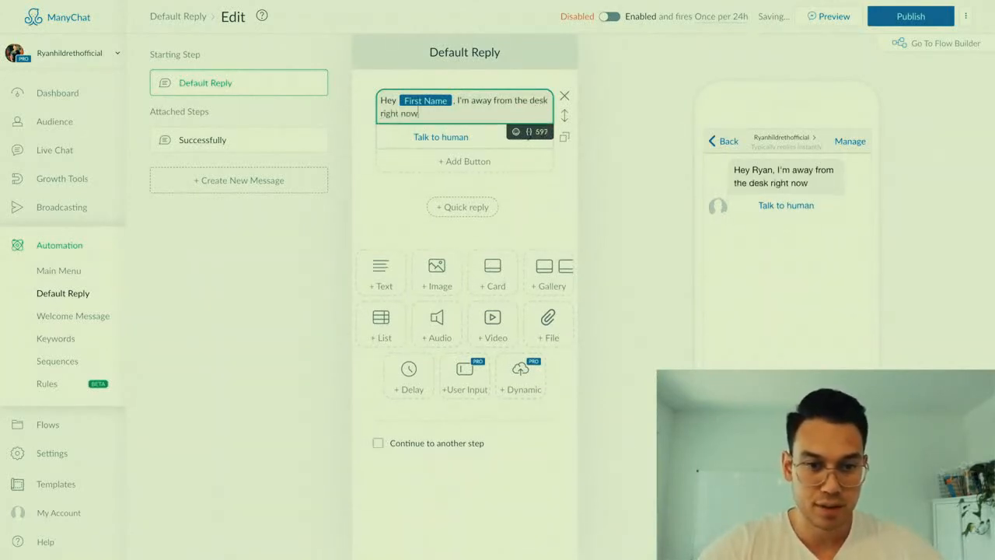
{"action": "type", "text": ", but I touc"}
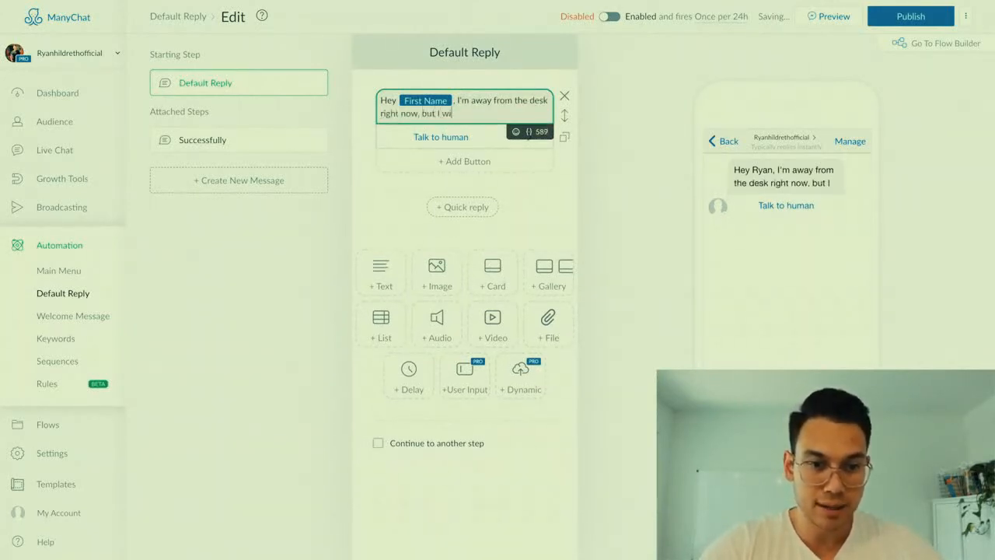
{"action": "type", "text": "h "}
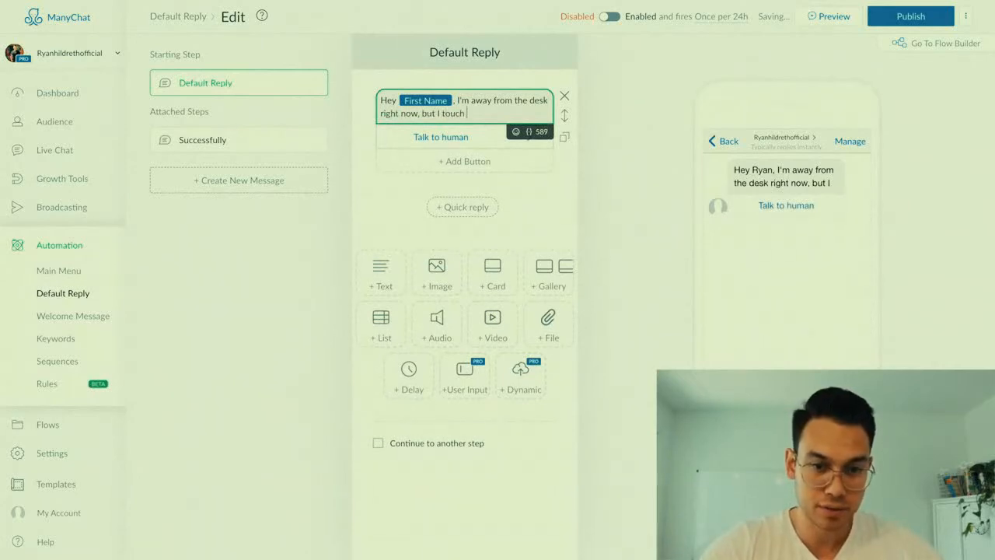
{"action": "type", "text": "base with you"}
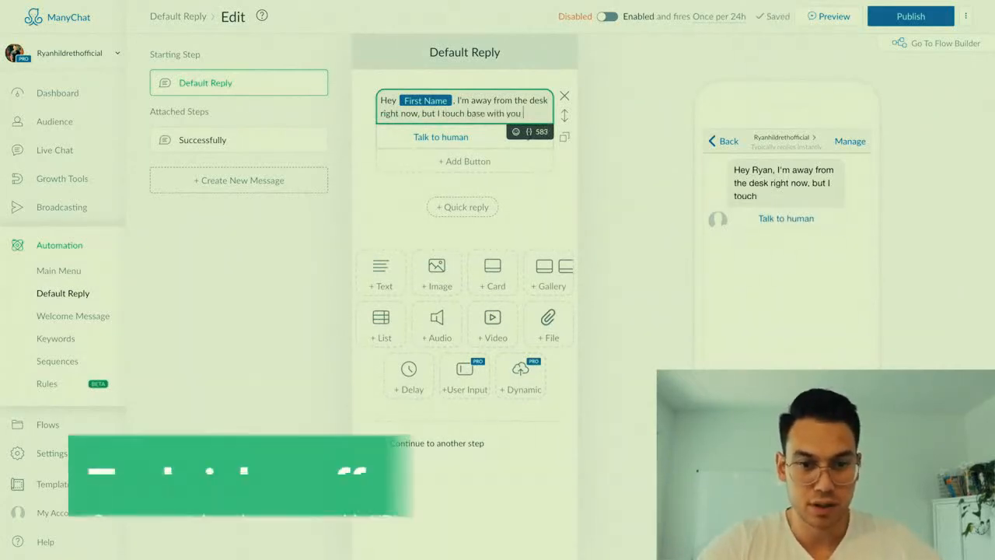
{"action": "type", "text": " in under"}
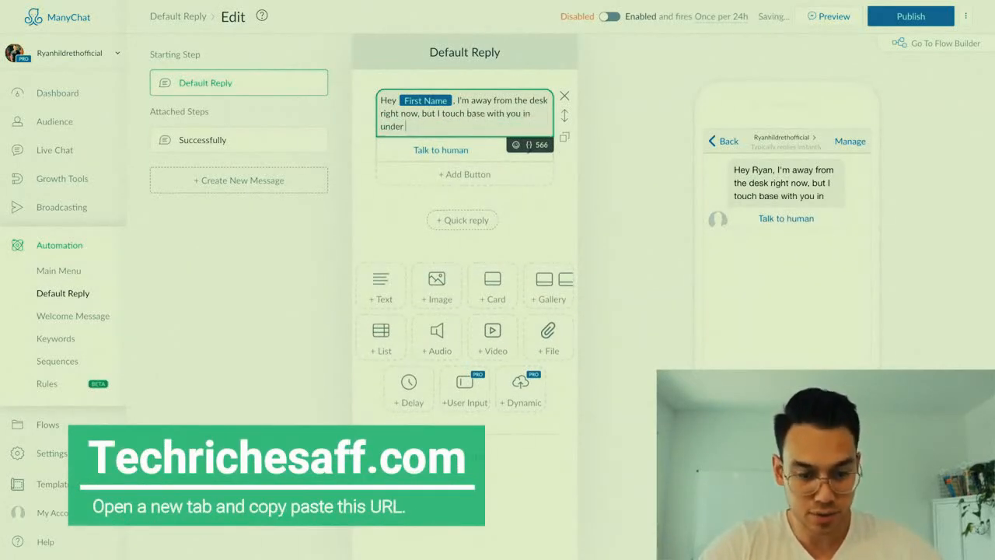
{"action": "type", "text": " 24 hours"}
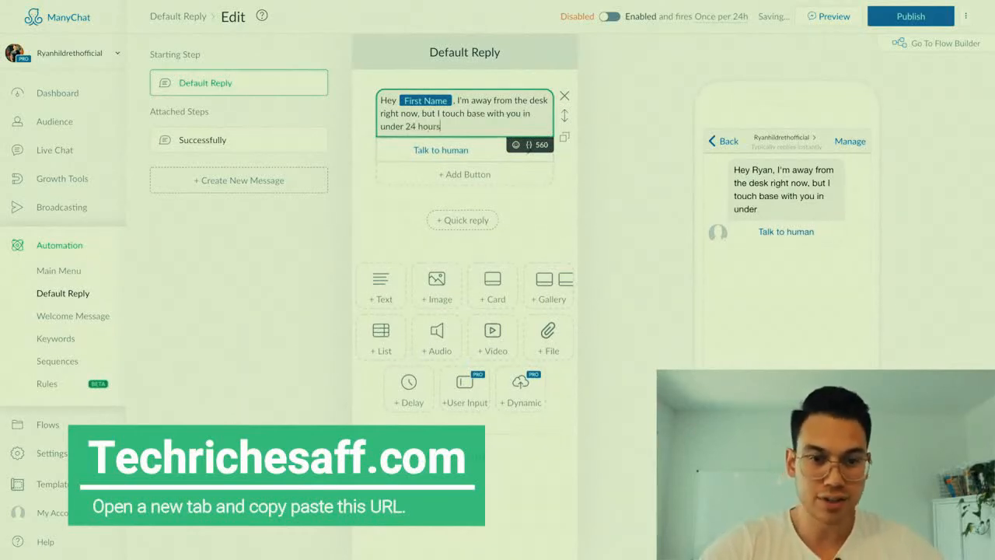
{"action": "type", "text": "."}
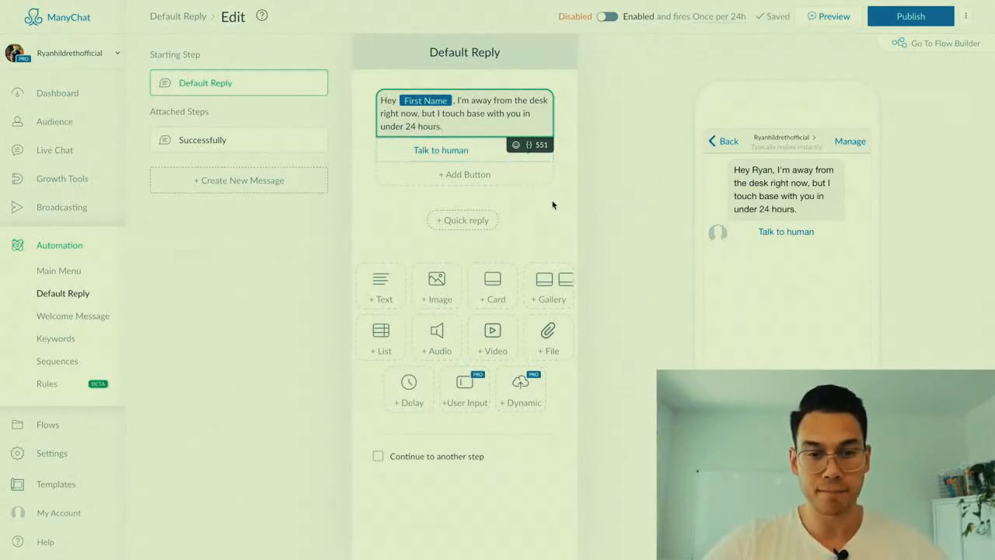
Replace the default reply's Talk to human button with a button titled "Ok" that sends a message.
{"action": "left_click", "coordinate": [461, 153]}
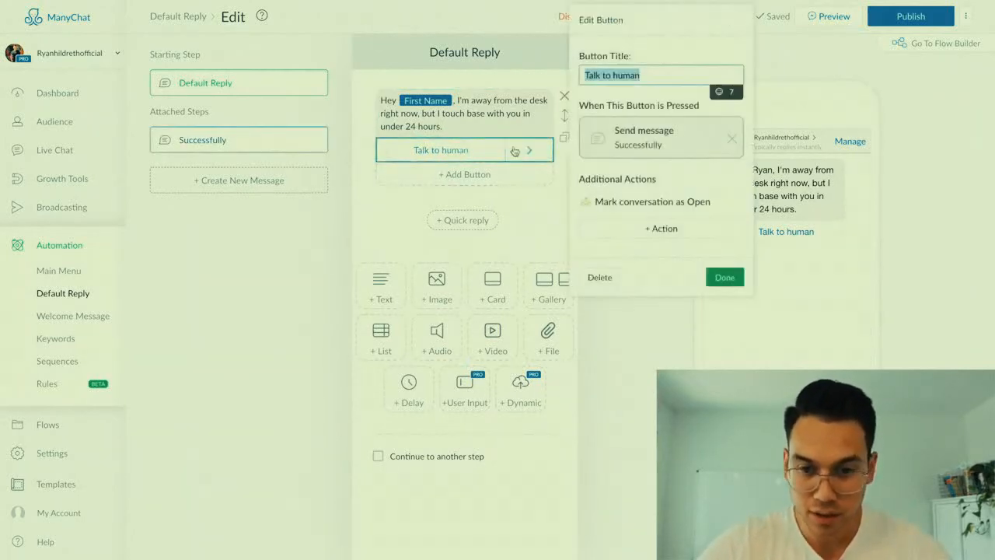
{"action": "left_click", "coordinate": [611, 281]}
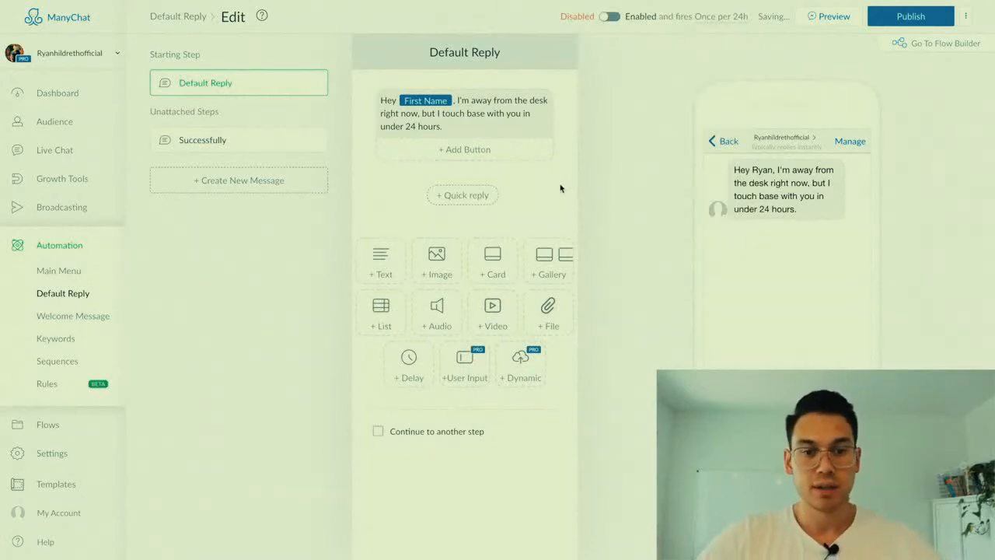
{"action": "left_click", "coordinate": [473, 151]}
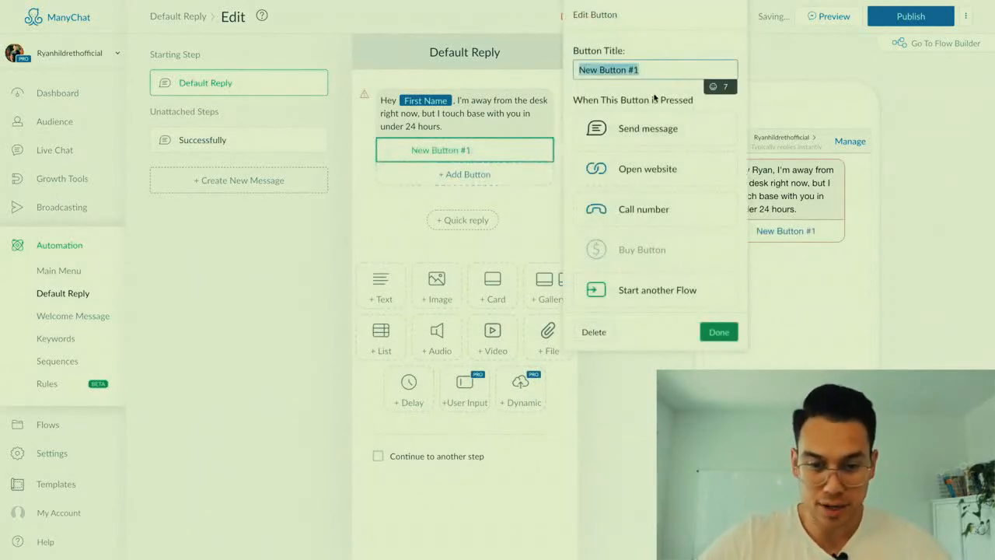
{"action": "type", "text": "Ok"}
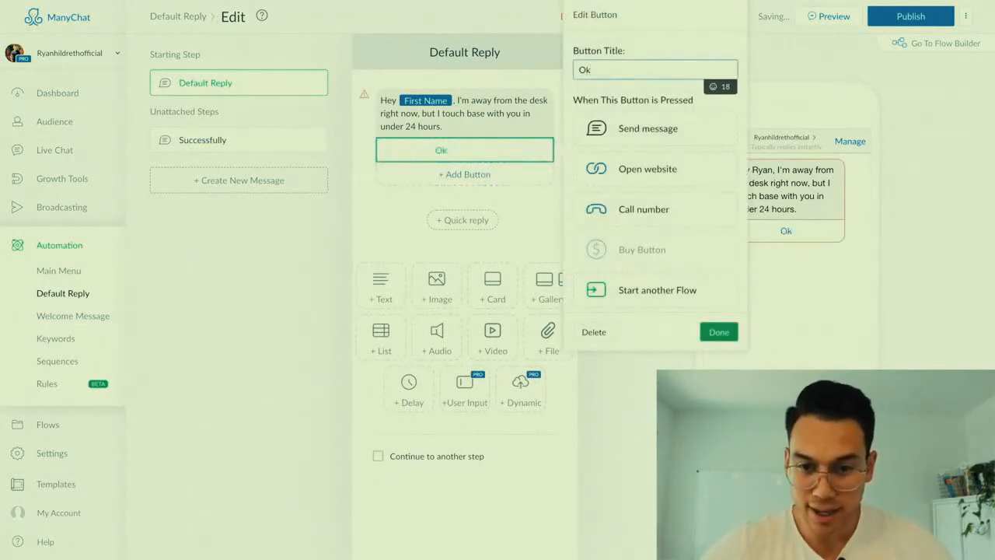
{"action": "left_click", "coordinate": [658, 134]}
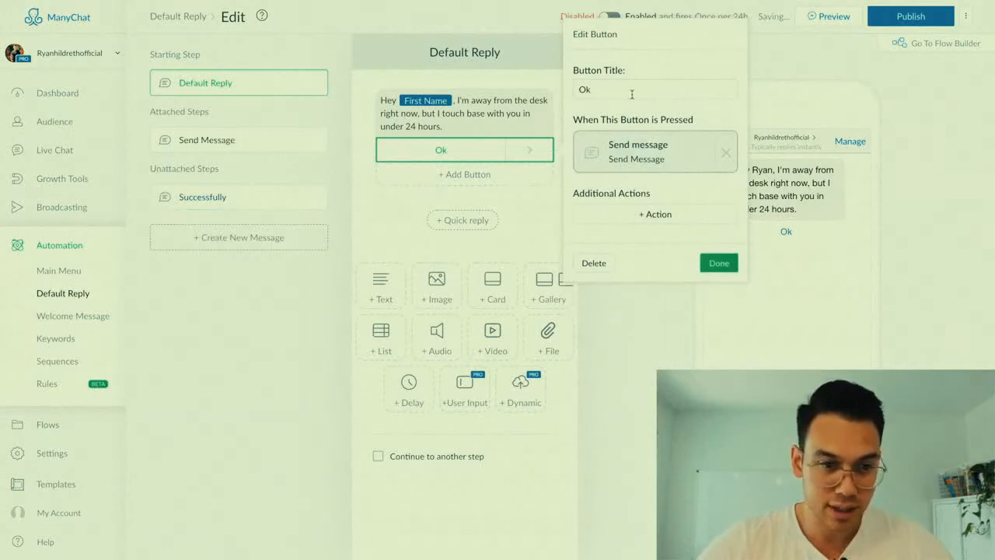
Write "See you soon" as the message sent by the Ok button and return to the Default Reply step.
{"action": "left_click", "coordinate": [252, 146]}
{"action": "left_click", "coordinate": [435, 104]}
{"action": "type", "text": "See you soon"}
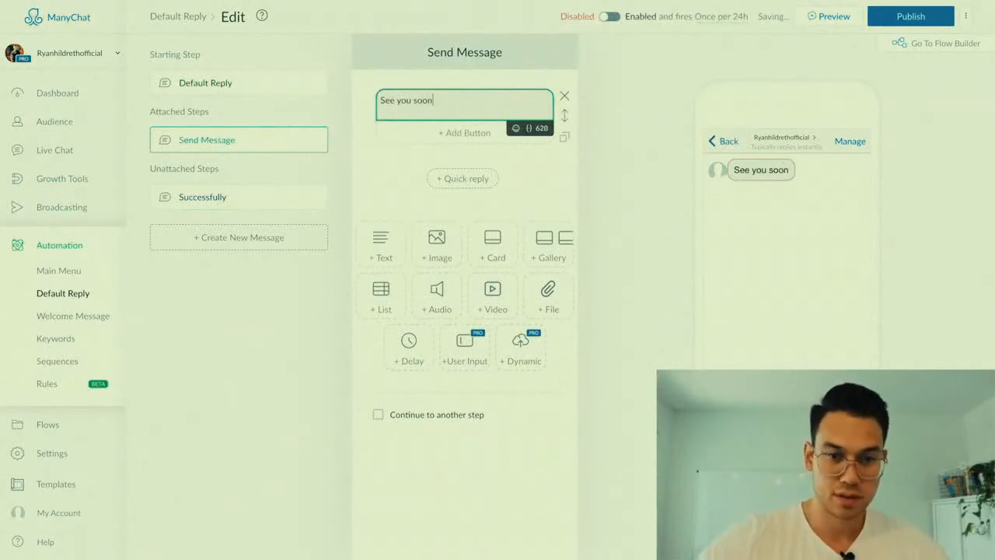
{"action": "left_click", "coordinate": [229, 83]}
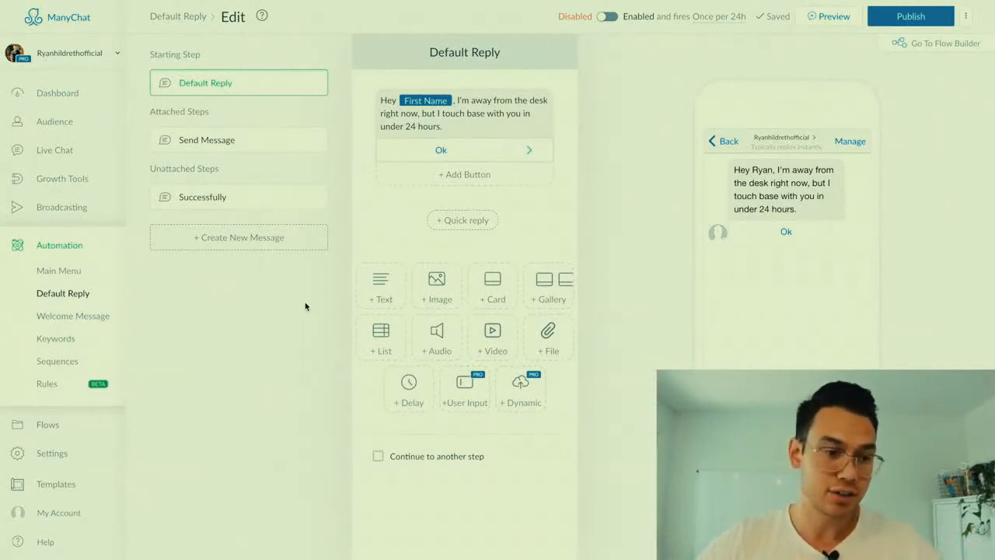
Create a new growth tool of the Messenger Ref URL type.
{"action": "left_click", "coordinate": [59, 247]}
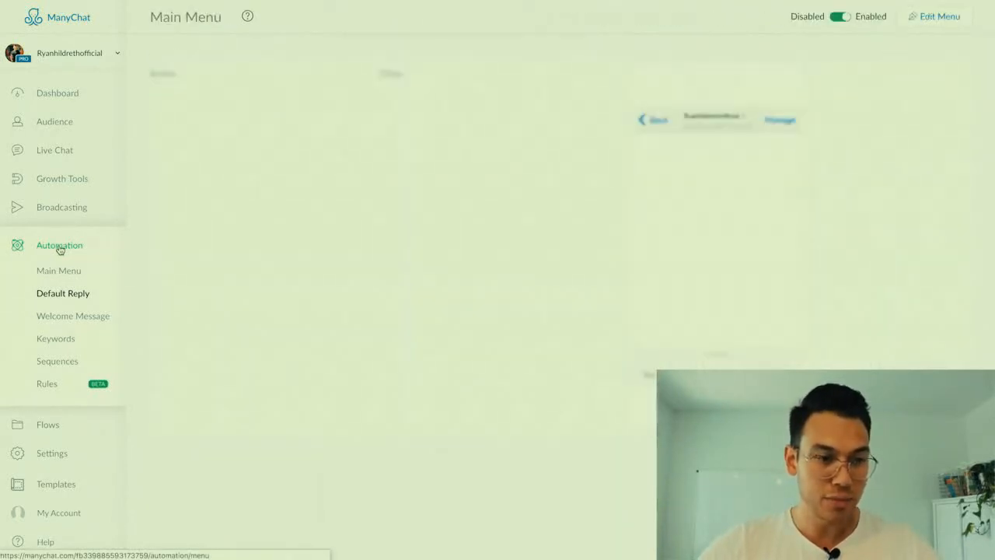
{"action": "left_click", "coordinate": [71, 180]}
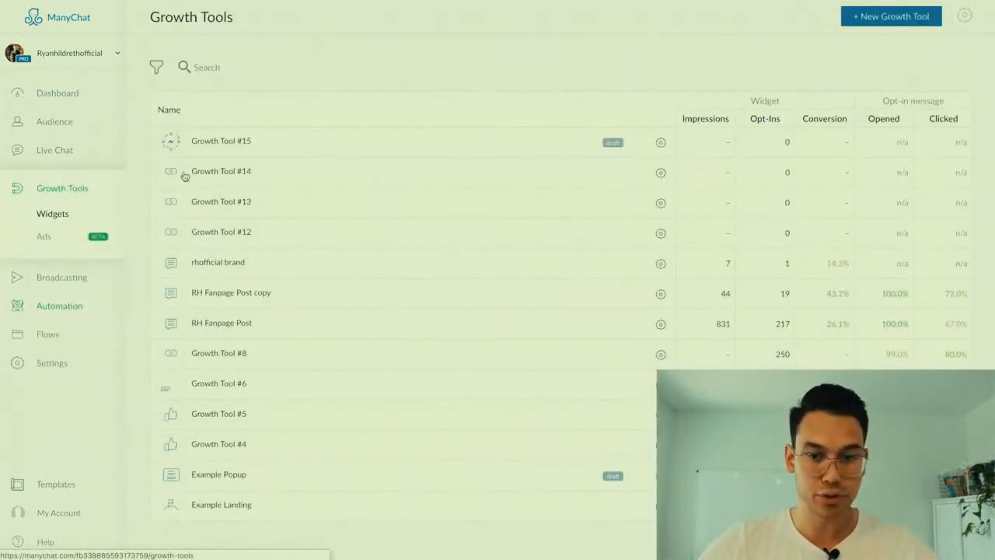
{"action": "left_click", "coordinate": [894, 17]}
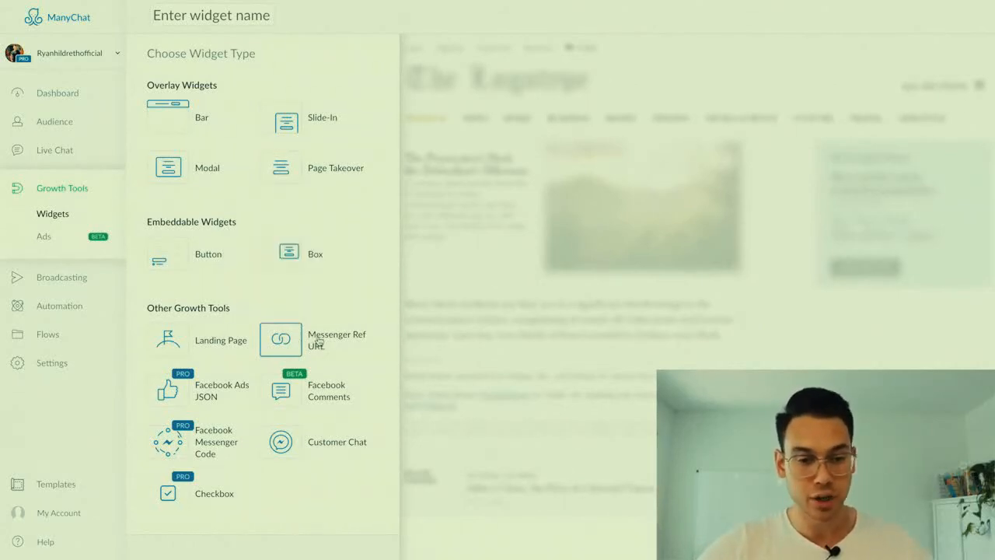
{"action": "left_click", "coordinate": [318, 339]}
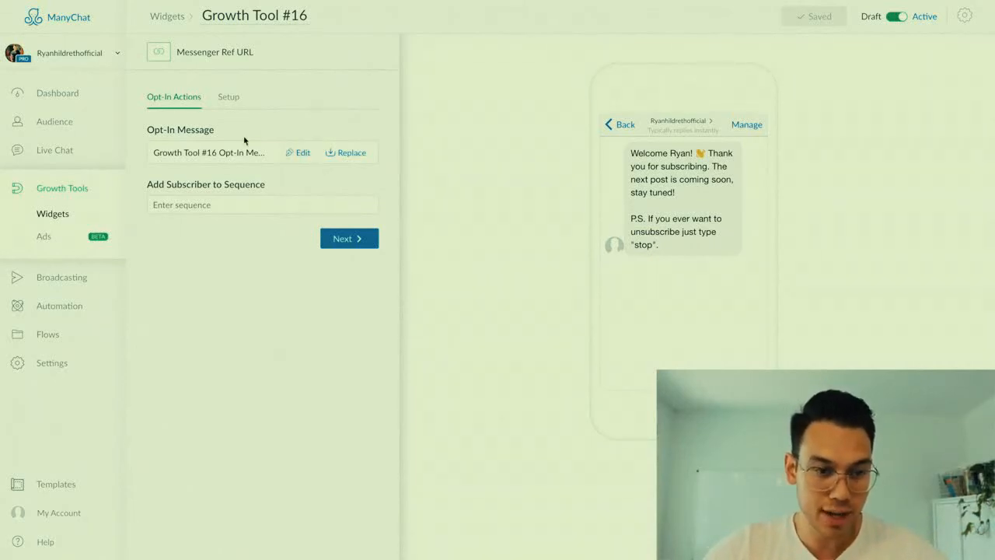
Edit the growth tool's opt-in message and delete all text after "Thank you for subscribing.".
{"action": "left_click", "coordinate": [303, 153]}
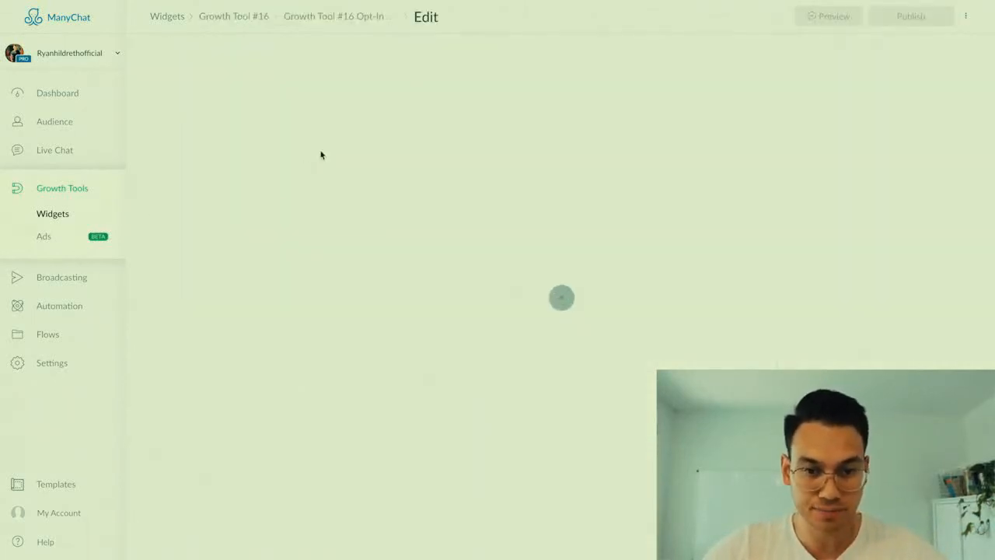
{"action": "left_click_drag", "start_coordinate": [451, 168], "coordinate": [486, 113]}
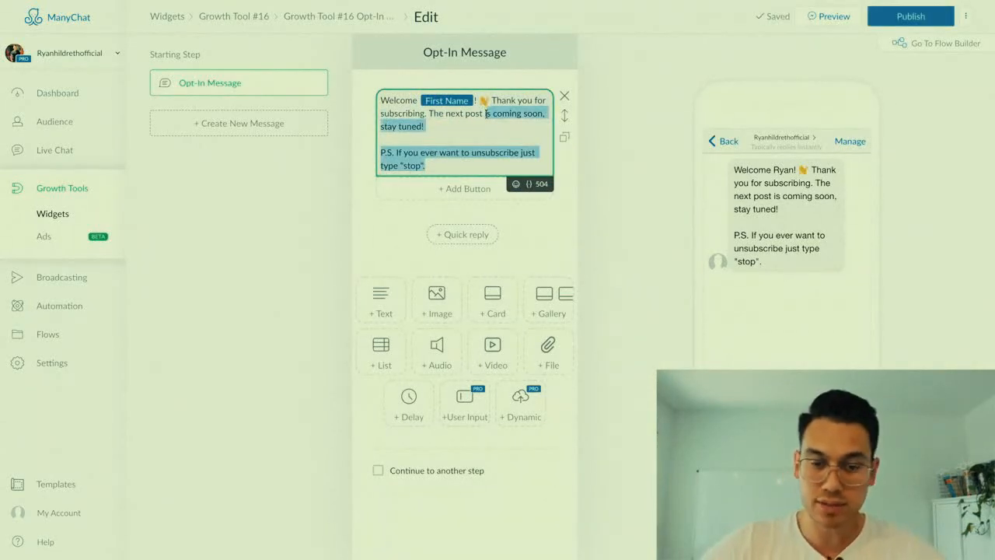
{"action": "key", "text": "BackSpace"}
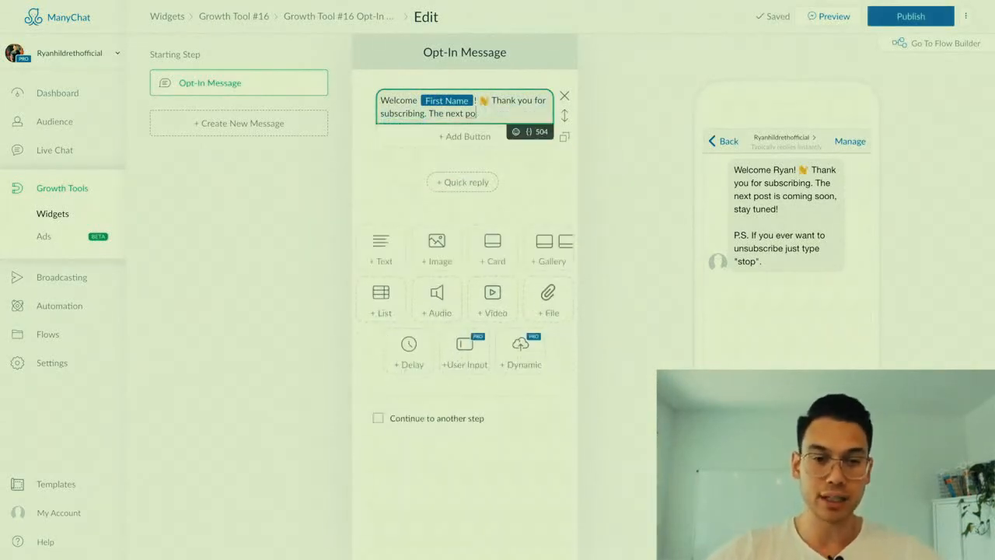
{"action": "key", "text": "BackSpace"}
{"action": "key", "text": "BackSpace"}
{"action": "key", "text": "BackSpace"}
{"action": "key", "text": "BackSpace"}
{"action": "key", "text": "BackSpace"}
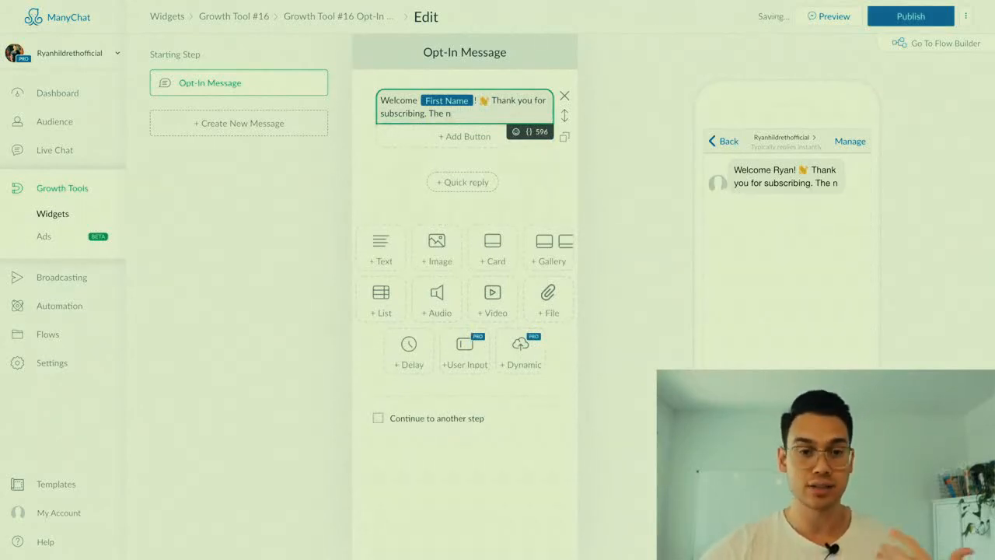
{"action": "key", "text": "BackSpace"}
{"action": "key", "text": "BackSpace"}
{"action": "key", "text": "BackSpace"}
{"action": "key", "text": "BackSpace"}
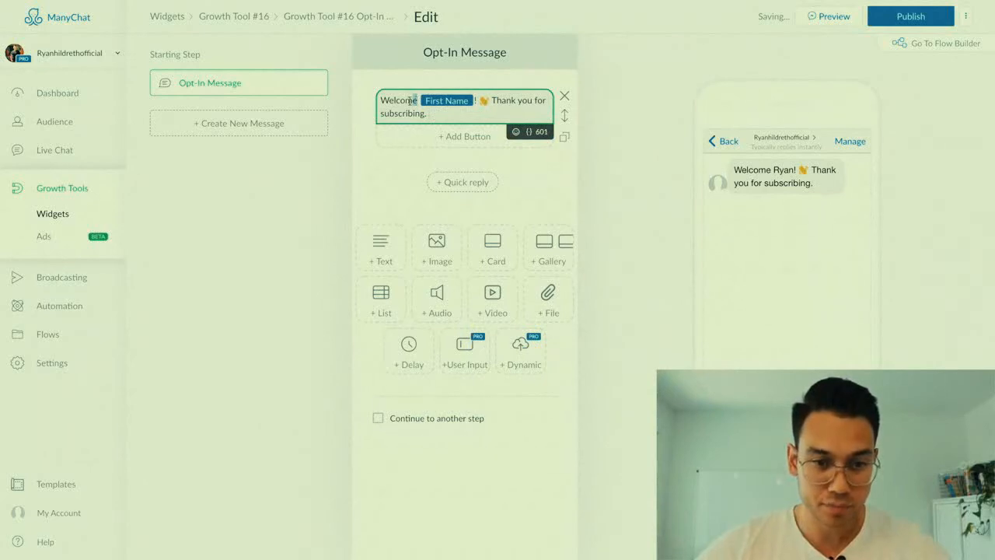
Replace "subscribing." in the opt-in message with "reaching out. How can I assist you? ask your question below.".
{"action": "left_click_drag", "start_coordinate": [416, 99], "coordinate": [381, 100]}
{"action": "left_click", "coordinate": [441, 115]}
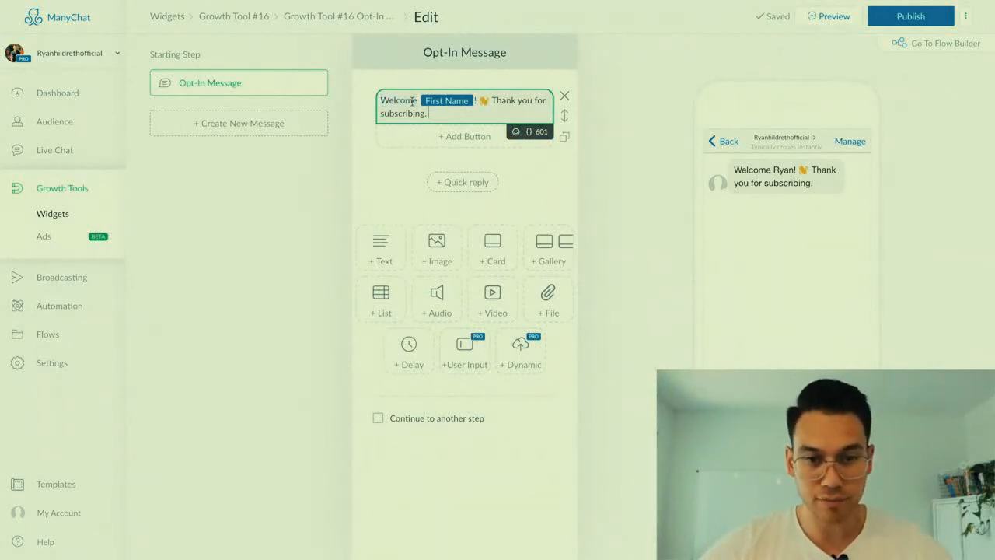
{"action": "left_click_drag", "start_coordinate": [438, 115], "coordinate": [387, 114]}
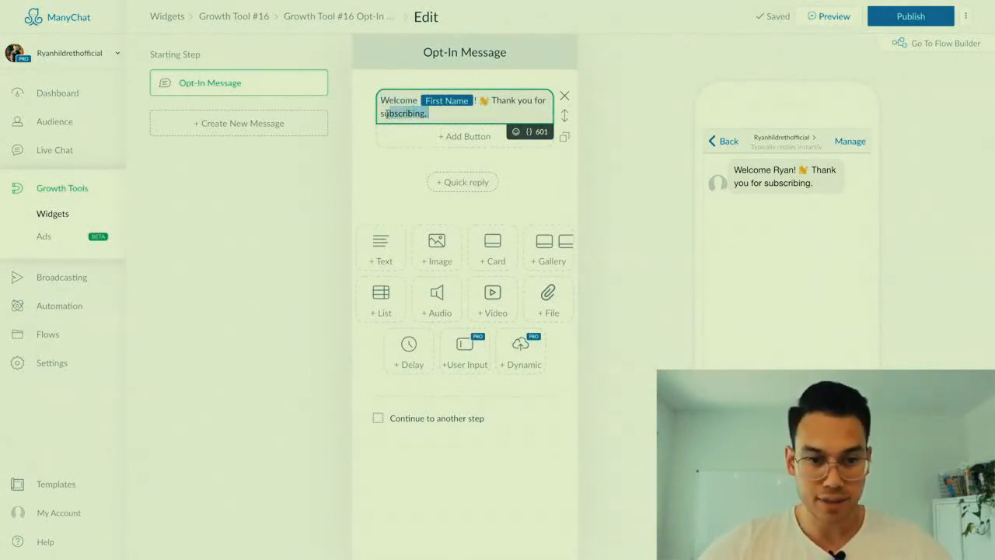
{"action": "type", "text": "rea"}
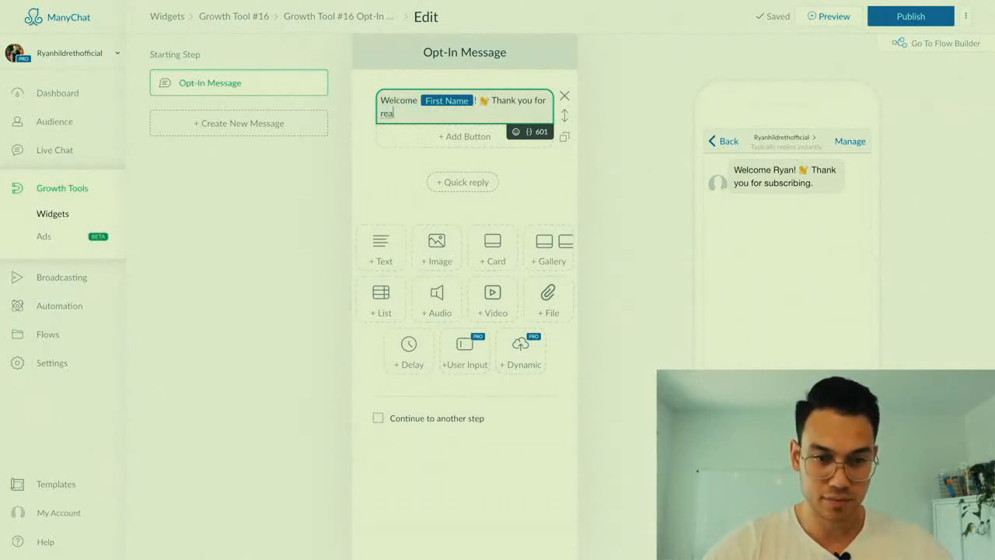
{"action": "type", "text": "ching out"}
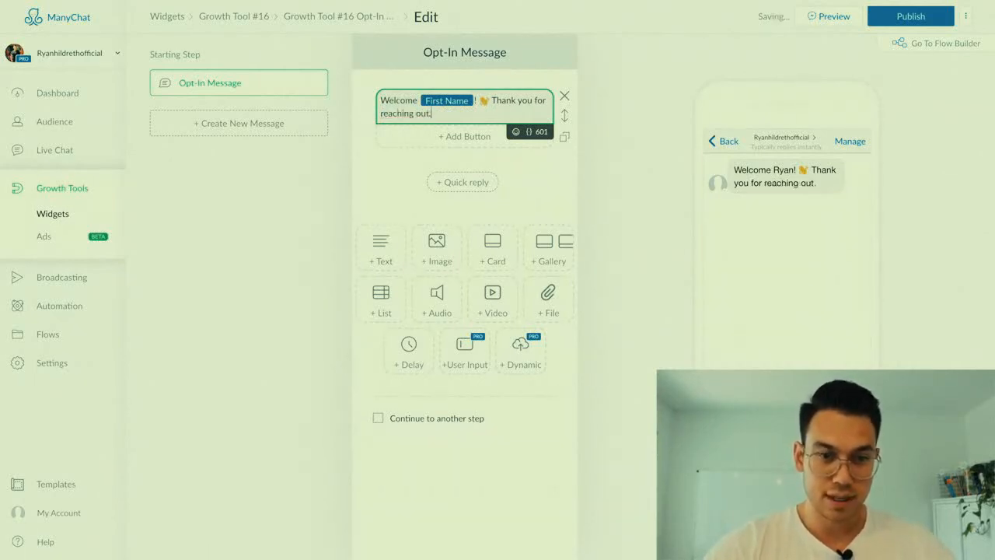
{"action": "type", "text": ". How"}
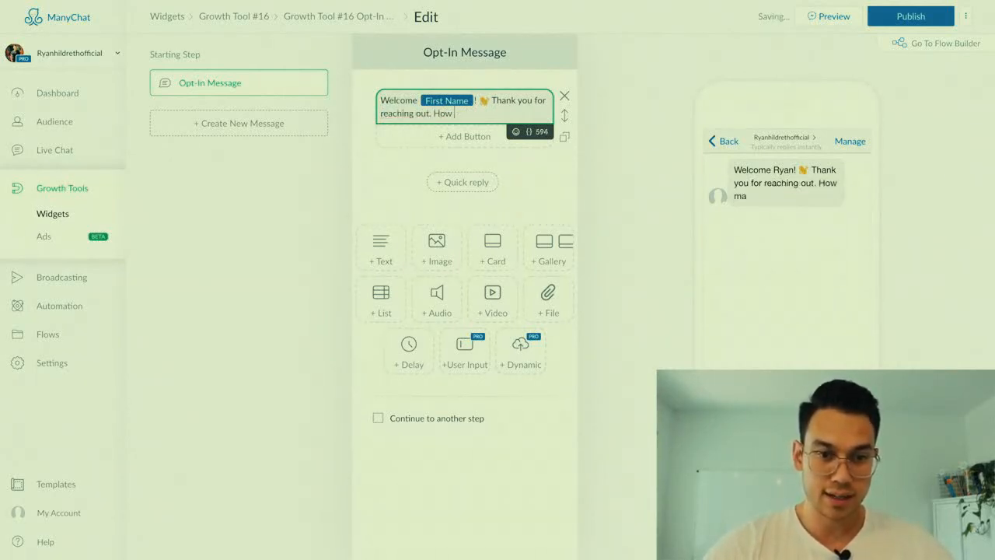
{"action": "type", "text": " can I assist you? ask your que"}
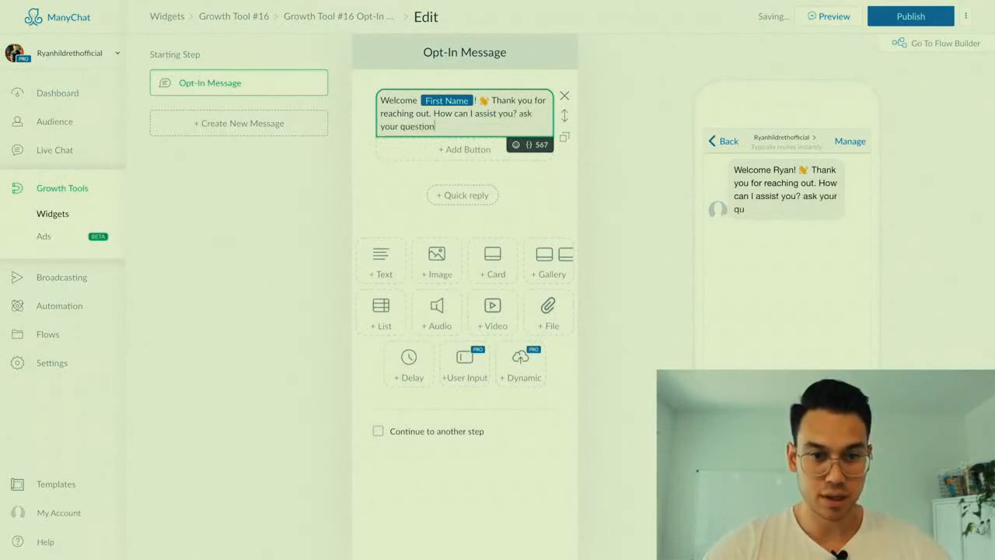
{"action": "type", "text": "stion below."}
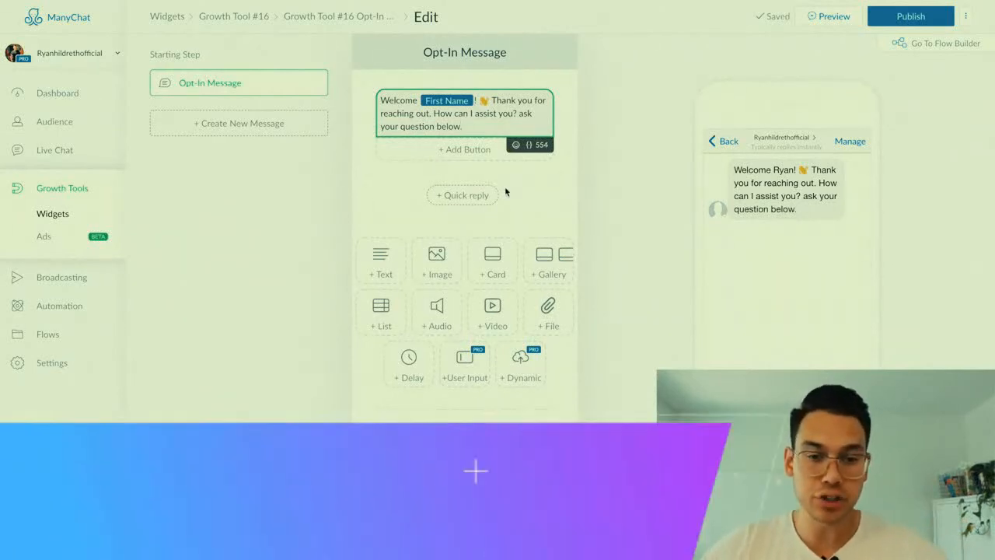
{"action": "left_click", "coordinate": [542, 190]}
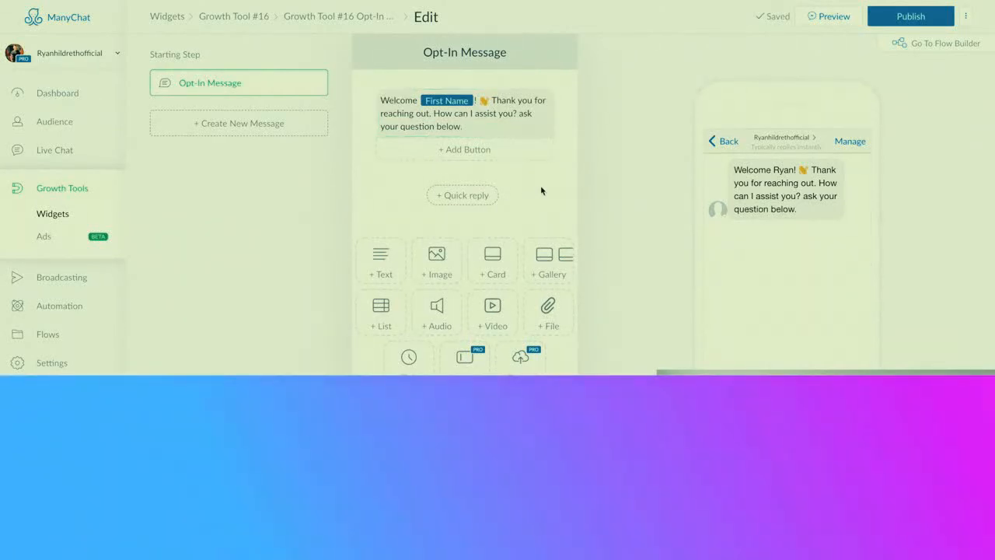
Add a quick reply titled "unsubscribe" that starts another flow, with the additional action Unsubscribe from bot.
{"action": "left_click", "coordinate": [464, 197]}
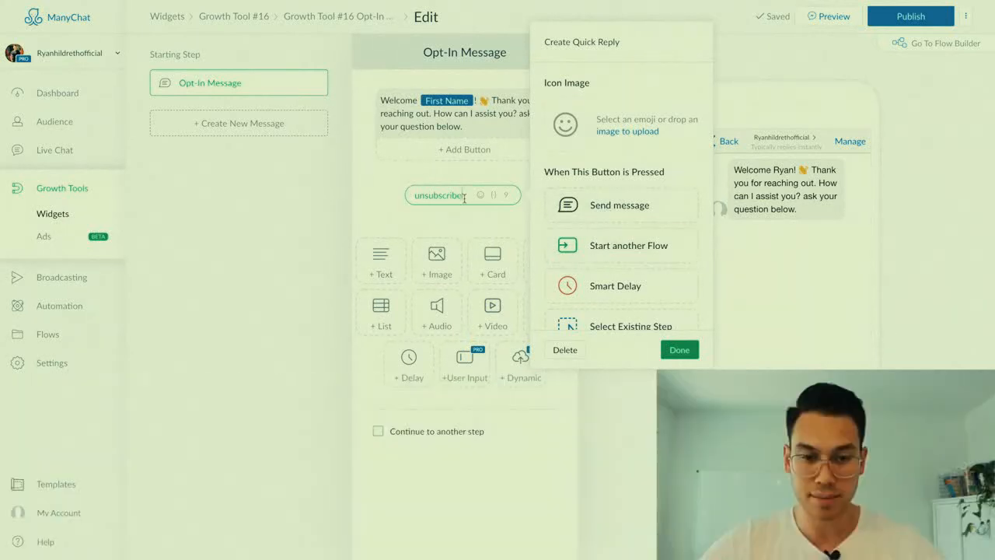
{"action": "left_click", "coordinate": [622, 248]}
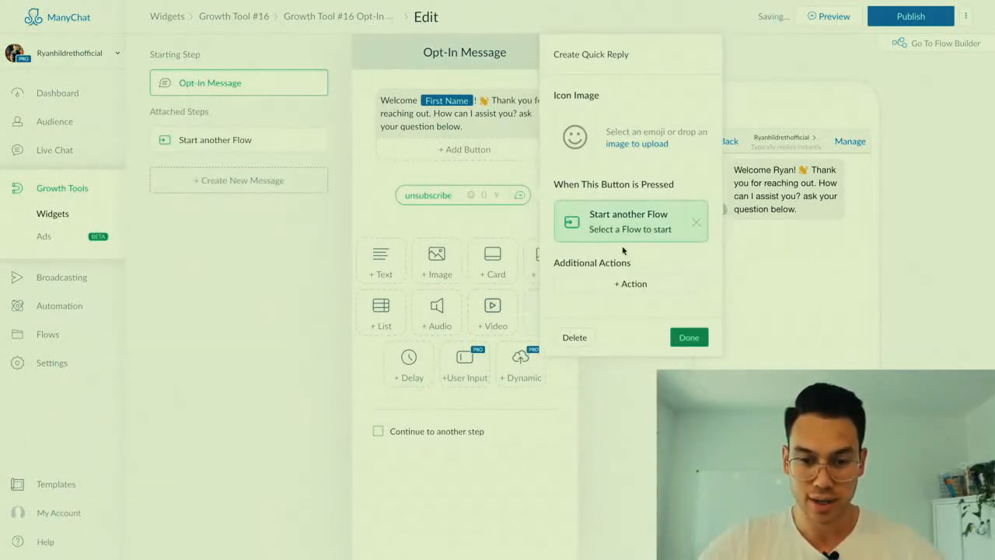
{"action": "left_click", "coordinate": [634, 285]}
{"action": "scroll", "coordinate": [611, 377], "scroll_direction": "down", "scroll_amount": 2}
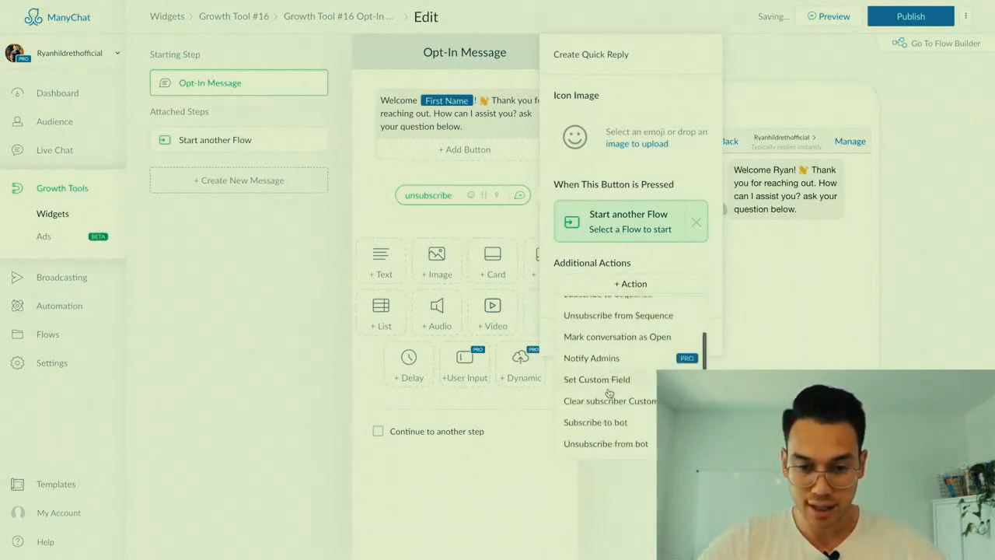
{"action": "left_click", "coordinate": [621, 444]}
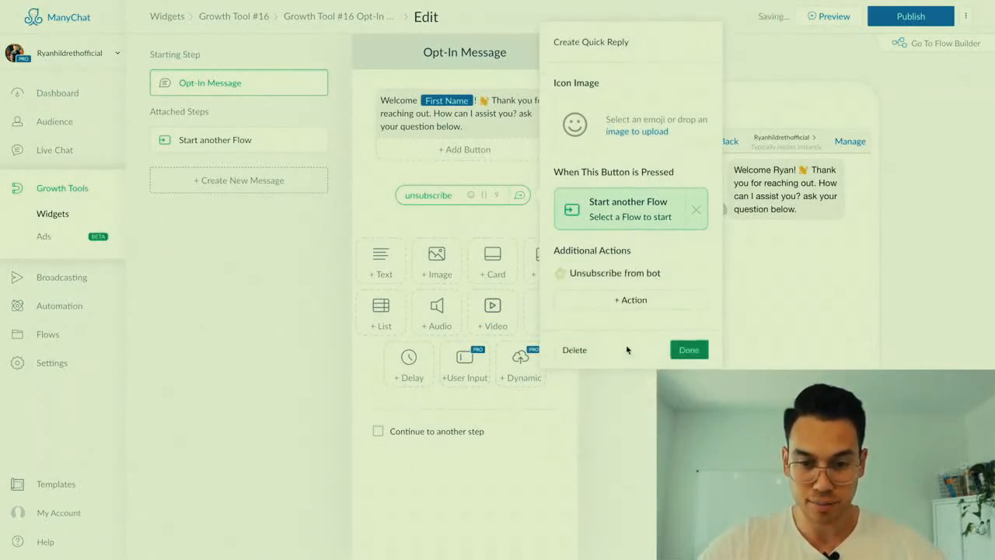
{"action": "left_click", "coordinate": [689, 349]}
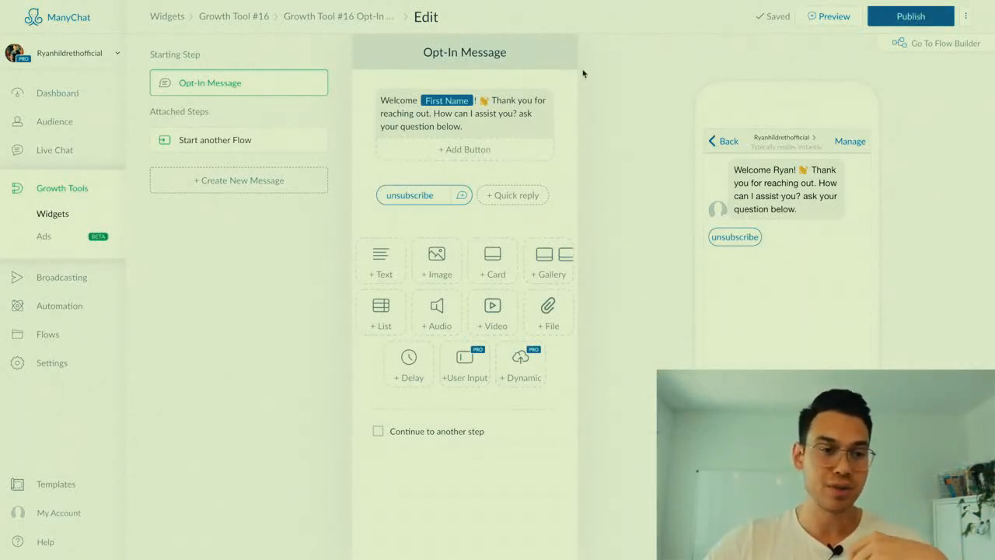
Review the scheduled messages in the first automation sequence and return to the Dashboard.
{"action": "left_click", "coordinate": [49, 95]}
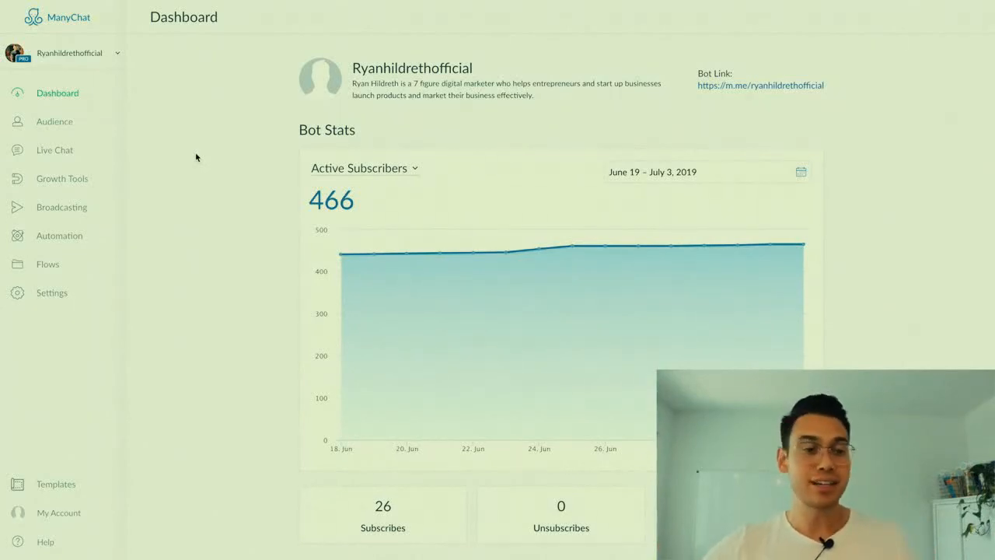
{"action": "left_click", "coordinate": [62, 237]}
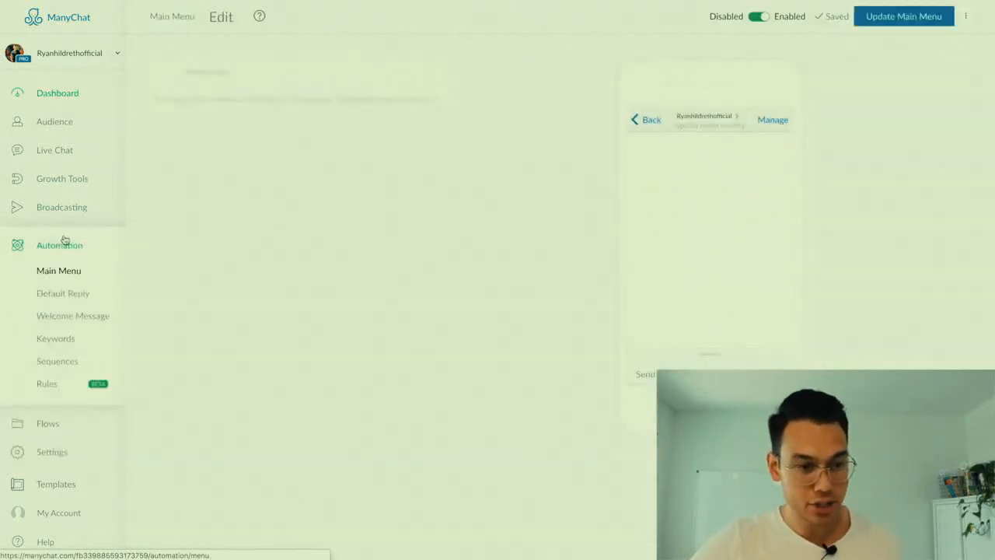
{"action": "left_click", "coordinate": [58, 361]}
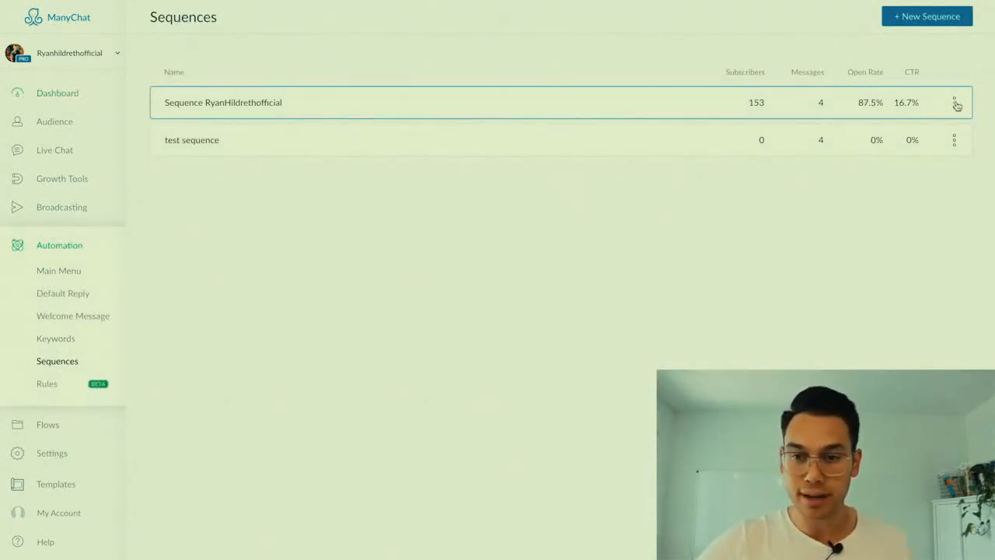
{"action": "left_click", "coordinate": [490, 106]}
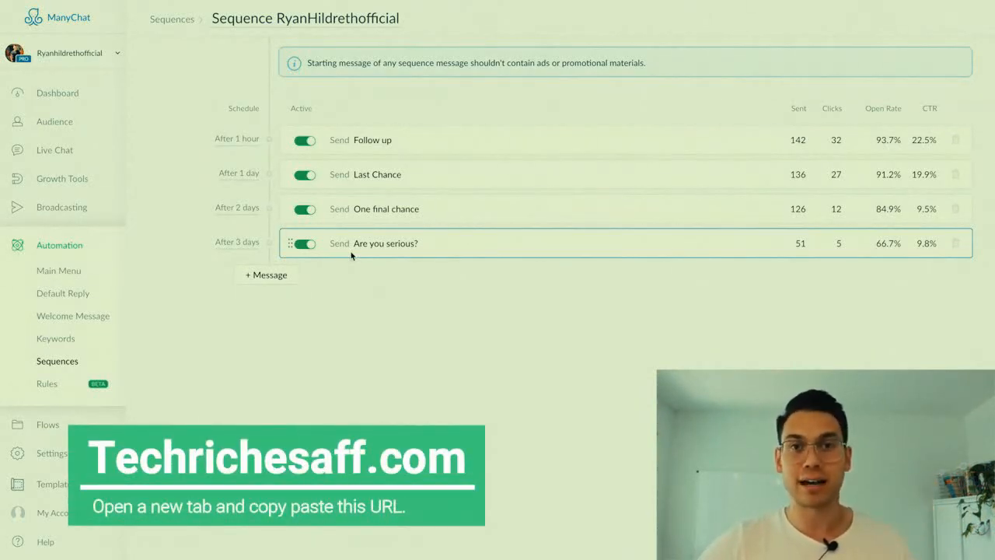
{"action": "left_click", "coordinate": [62, 93]}
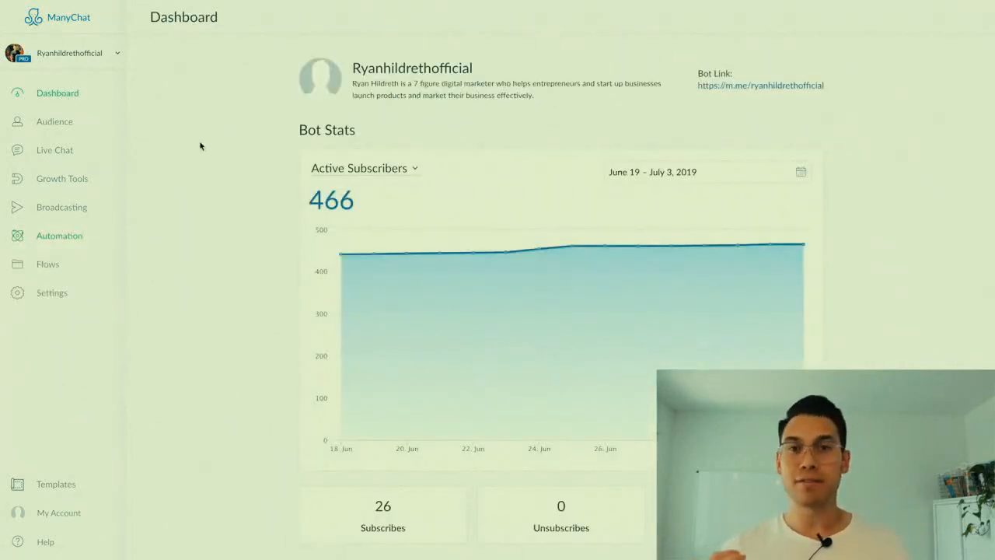